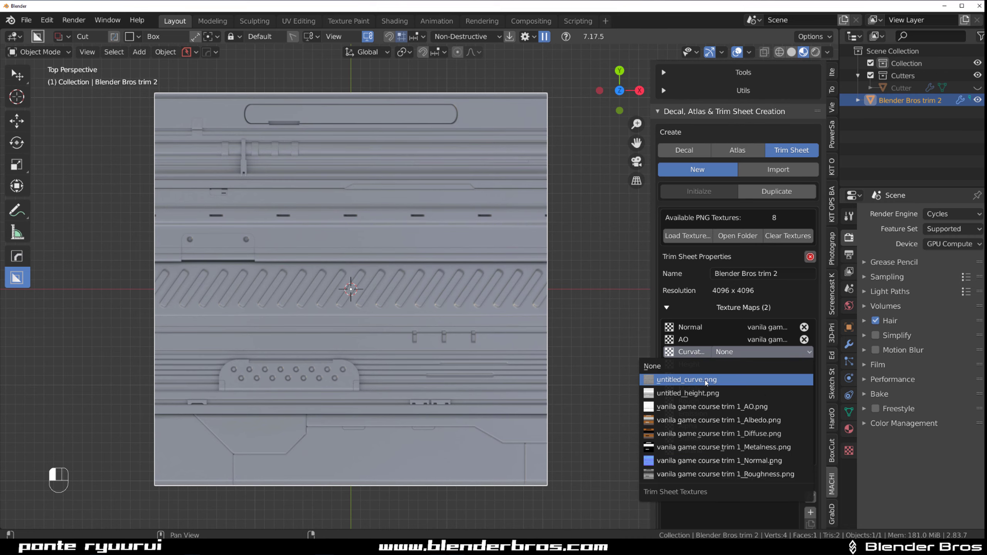
- Assign untitled_curve.png to the trim sheet's Curvature map and untitled_height.png to its Height map
left_click(713, 380)
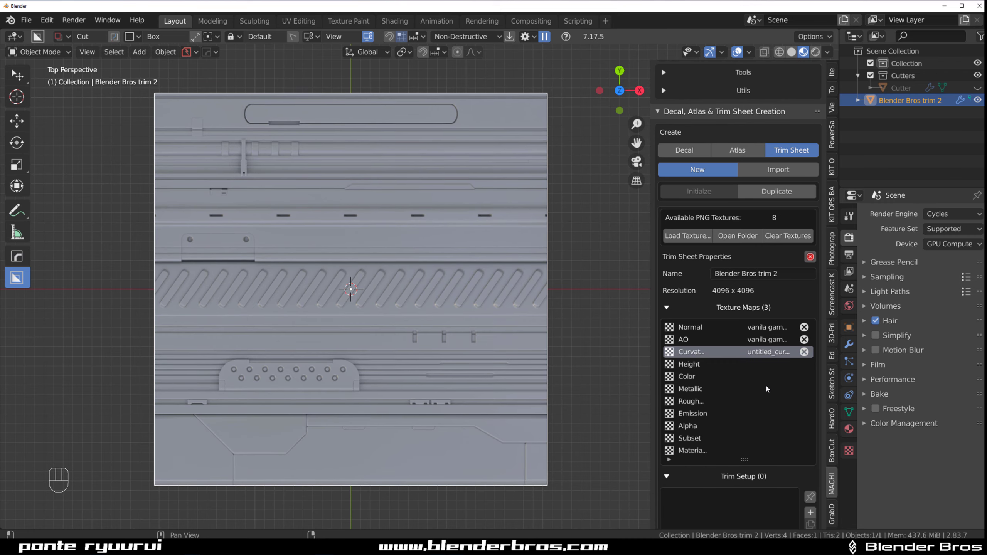
left_click(762, 362)
left_click(762, 359)
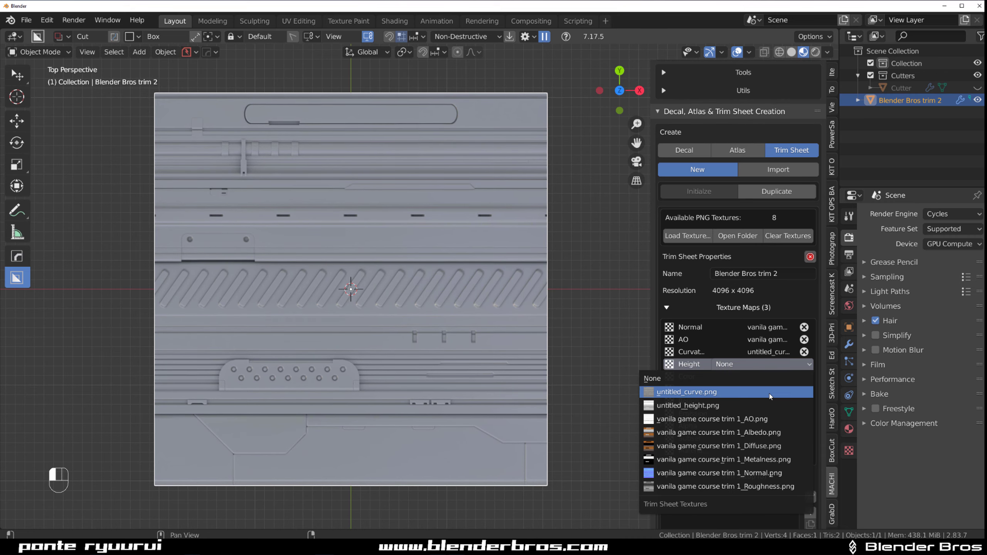
left_click(738, 405)
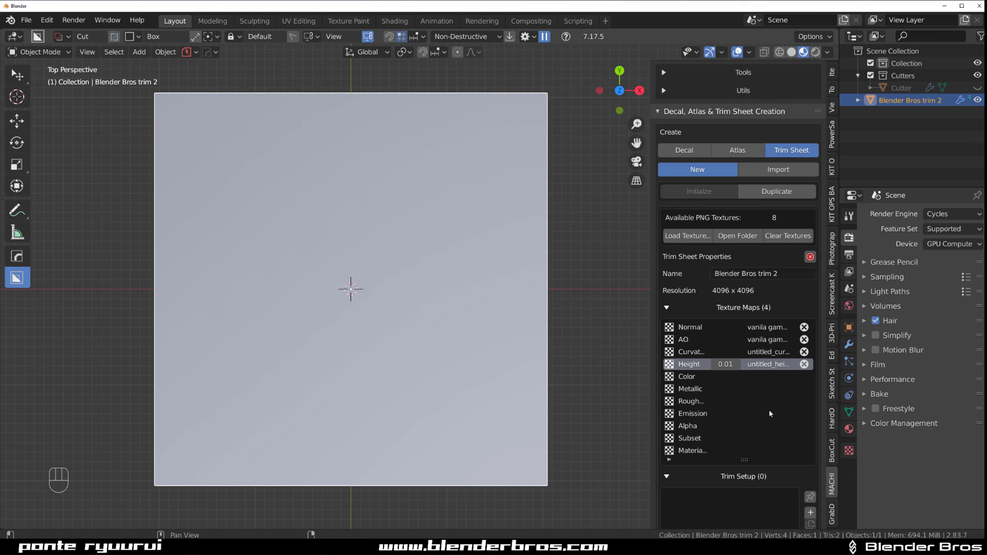
- Assign "vanila game course trim 1_Metalness.png" to the Metallic map and "vanila game course trim 1_Roughness.png" to the Roughness map
left_click(737, 387)
left_click(753, 389)
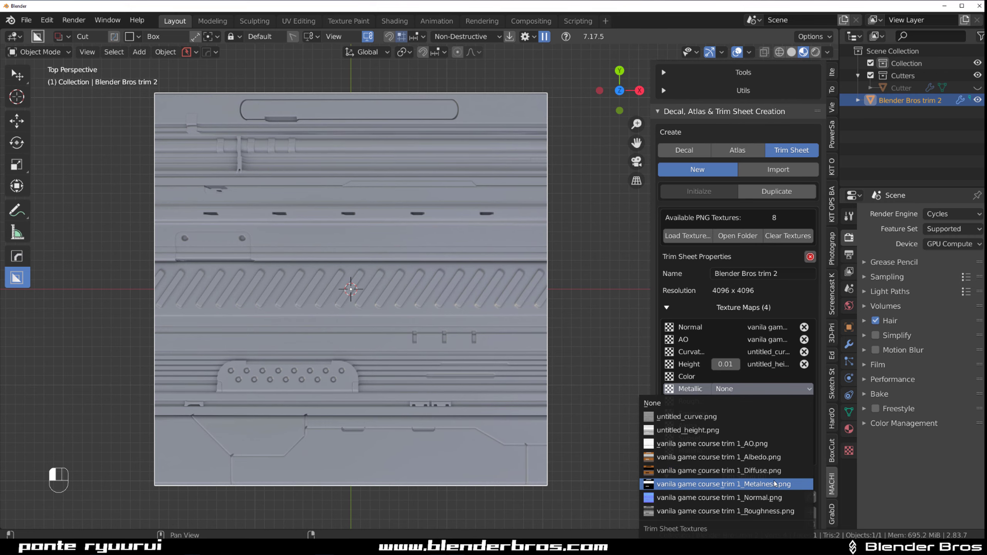
left_click(775, 483)
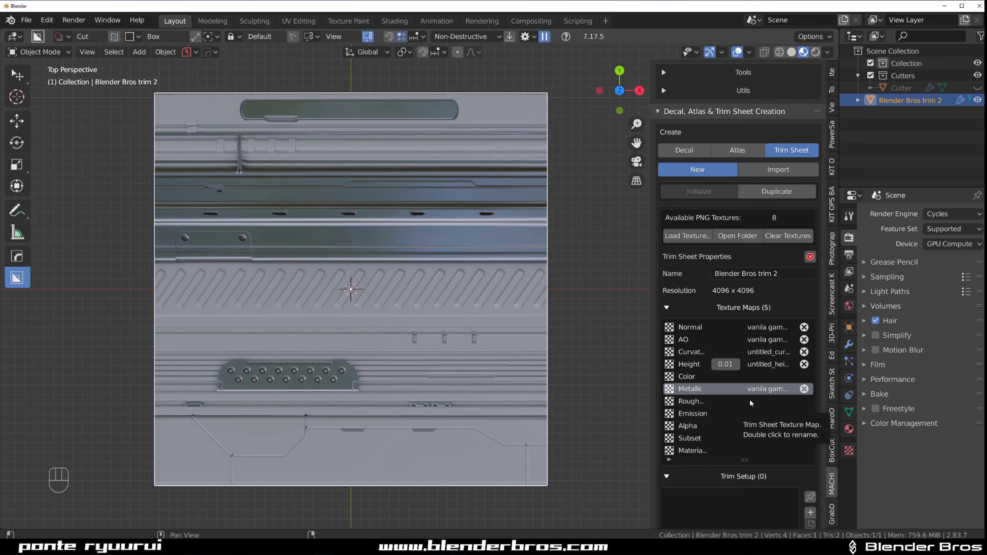
left_click(750, 401)
left_click(751, 402)
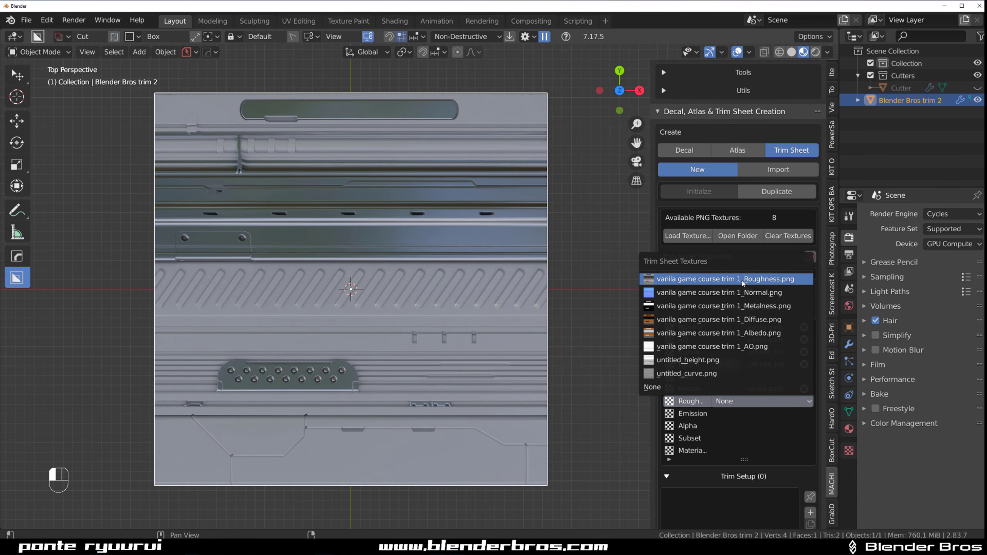
left_click(742, 280)
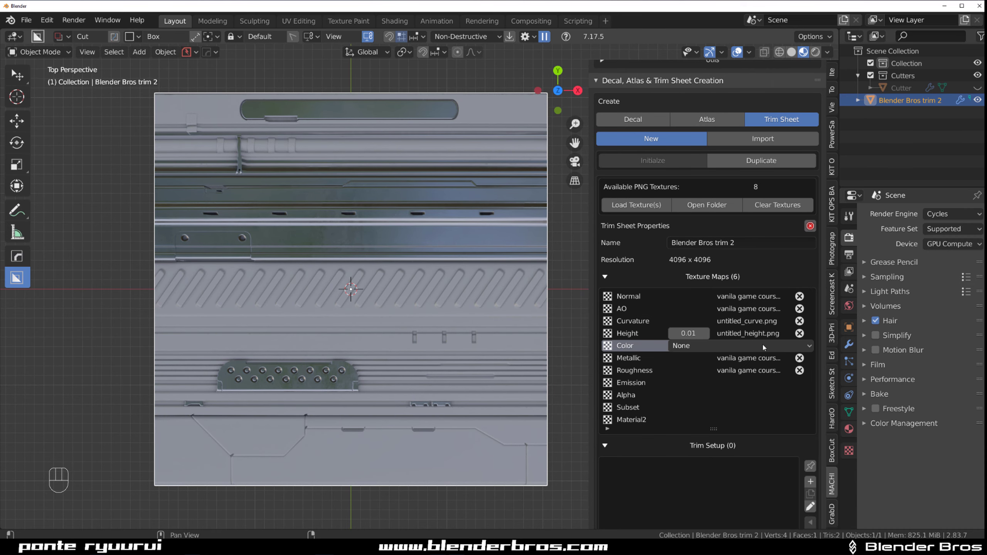
- Assign "vanila game course trim 1_Albedo.png" to the trim sheet's Color map
left_click(762, 346)
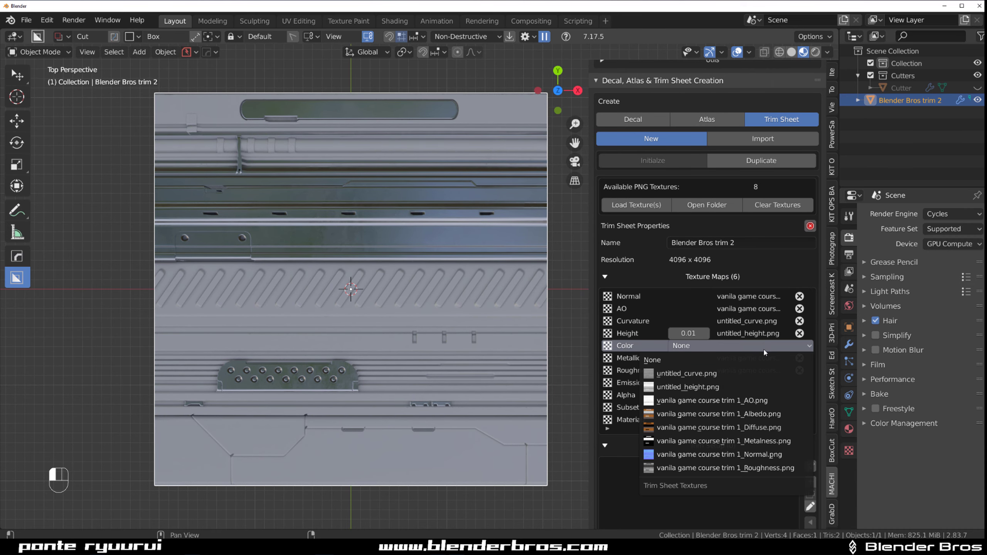
left_click(773, 414)
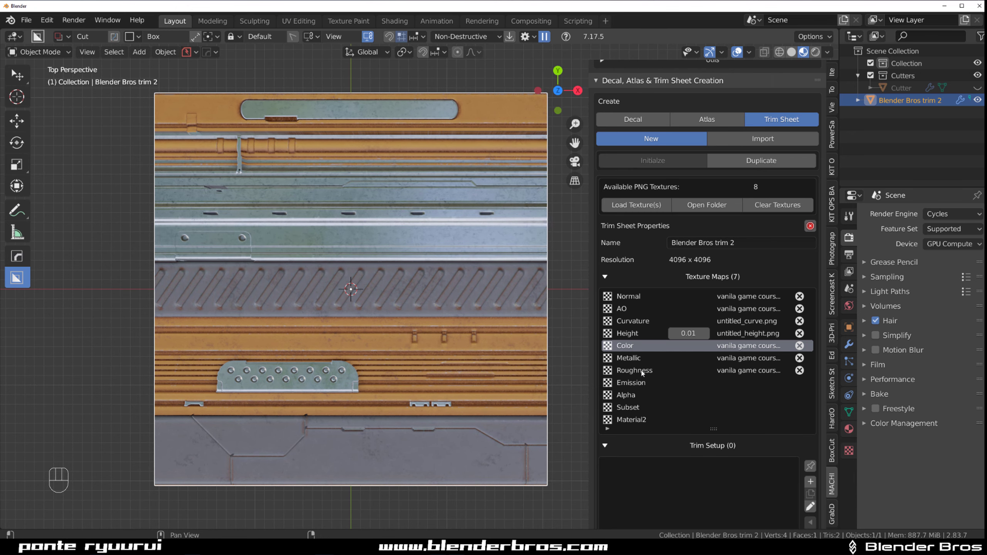
scroll(673, 365, "up", 7)
scroll(674, 357, "down", 6)
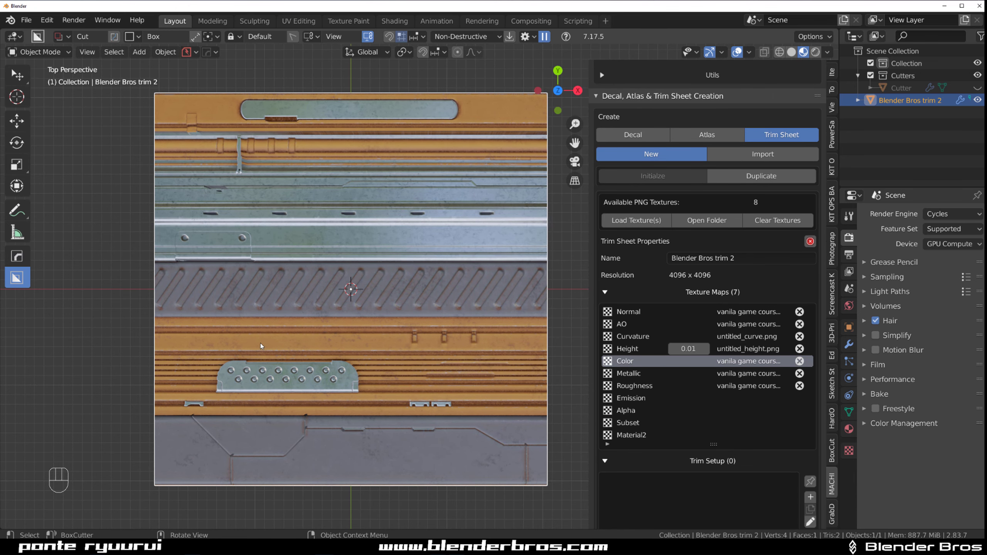
- Inspect the parallax on the metal strips up close and lower the Height map's strength to 0.001
middle_click_drag(263, 337, 351, 256)
scroll(466, 303, "up", 2)
scroll(393, 218, "up", 3)
scroll(397, 221, "up", 1)
middle_click_drag(278, 299, 375, 302, "shift")
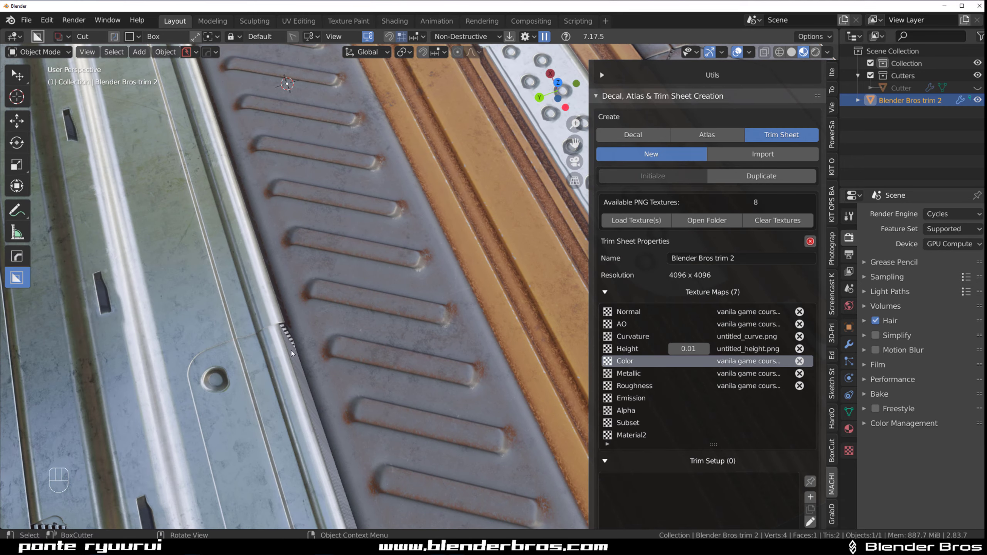
middle_click_drag(291, 350, 511, 193, "shift")
middle_click_drag(254, 350, 330, 338, "shift")
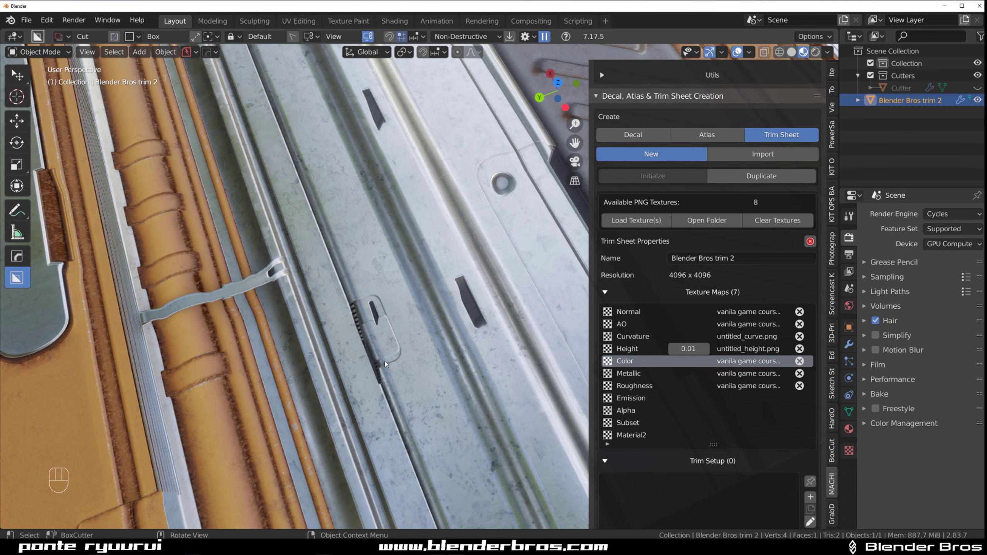
scroll(384, 362, "up", 1)
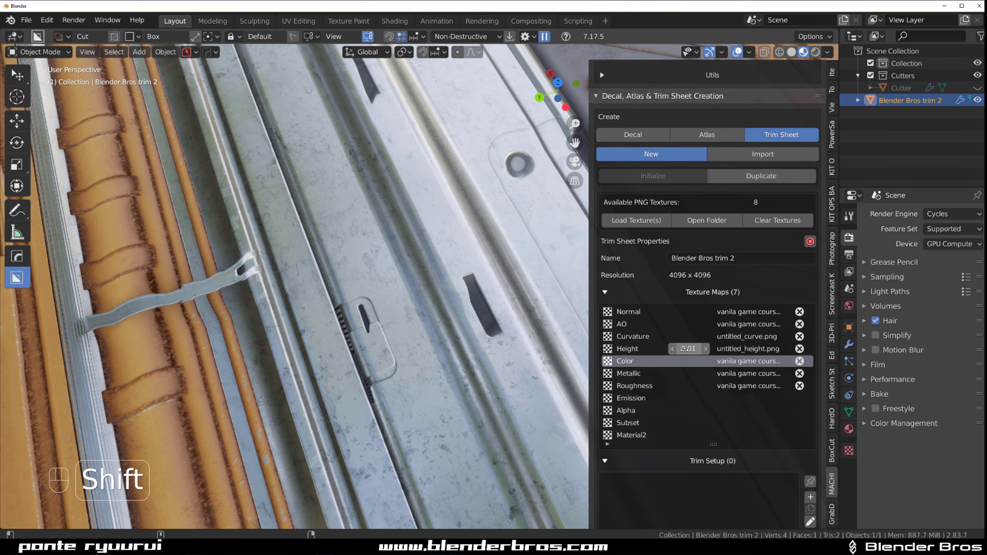
mouse_move(689, 348)
left_mouse_down("shift")
mouse_move(707, 348)
mouse_move(671, 348)
mouse_move(682, 348)
left_mouse_up("shift")
- Check the small recessed latch on the metal strip and reduce the Height map's strength to 0.00
middle_click_drag(408, 308, 287, 276)
middle_click_drag(349, 78, 405, 310, "shift")
scroll(405, 311, "up", 4)
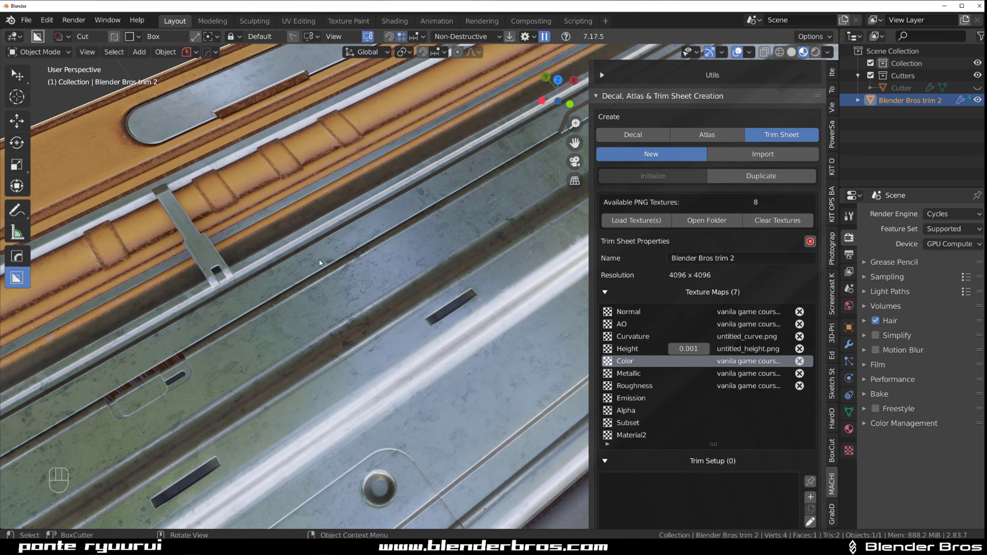
middle_click_drag(319, 263, 310, 246)
middle_click_drag(271, 324, 571, 303, "shift")
scroll(277, 338, "up", 3)
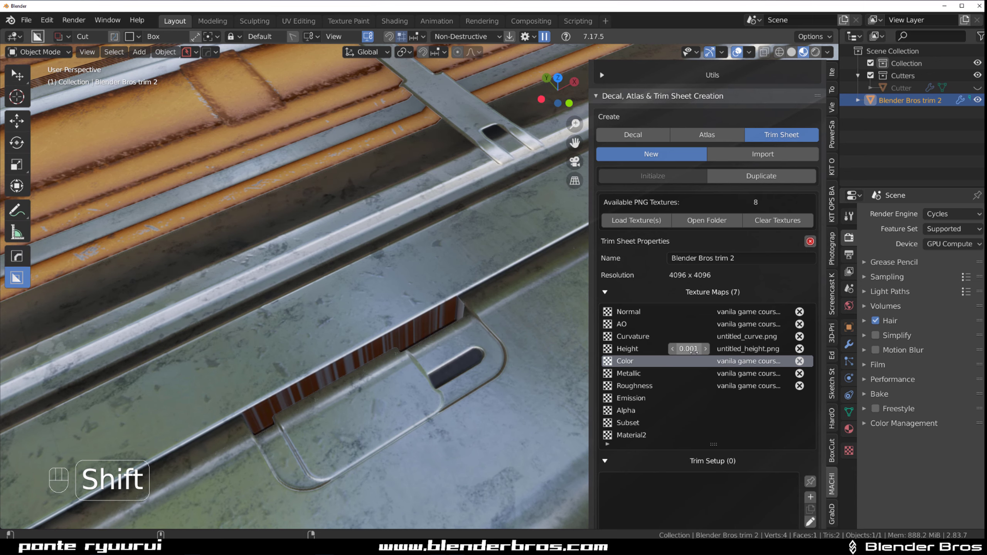
mouse_move(688, 349)
left_mouse_down("shift")
mouse_move(701, 349)
mouse_move(683, 348)
left_mouse_up("shift")
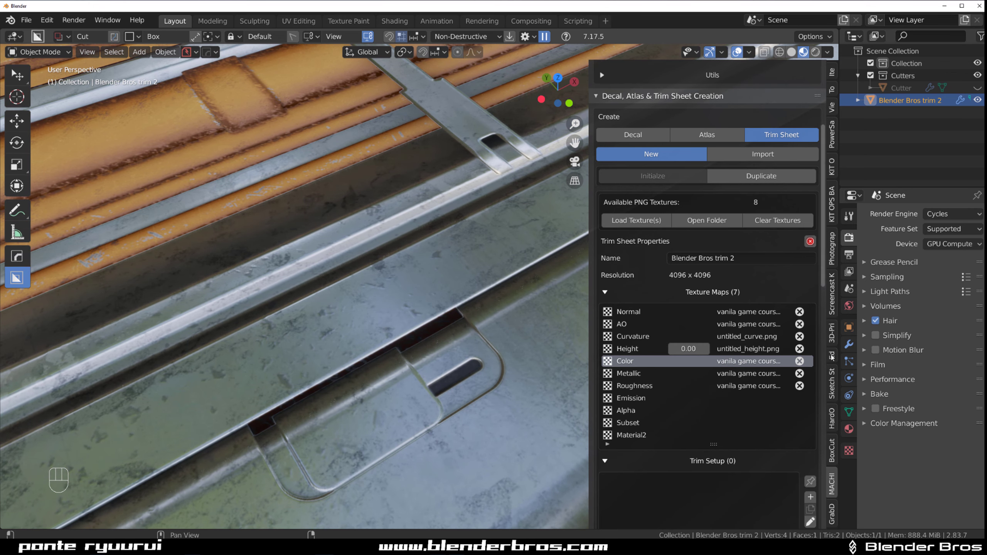
- Clear the texture from the Height map and examine the trim sheet's surface from several angles
left_click(798, 349)
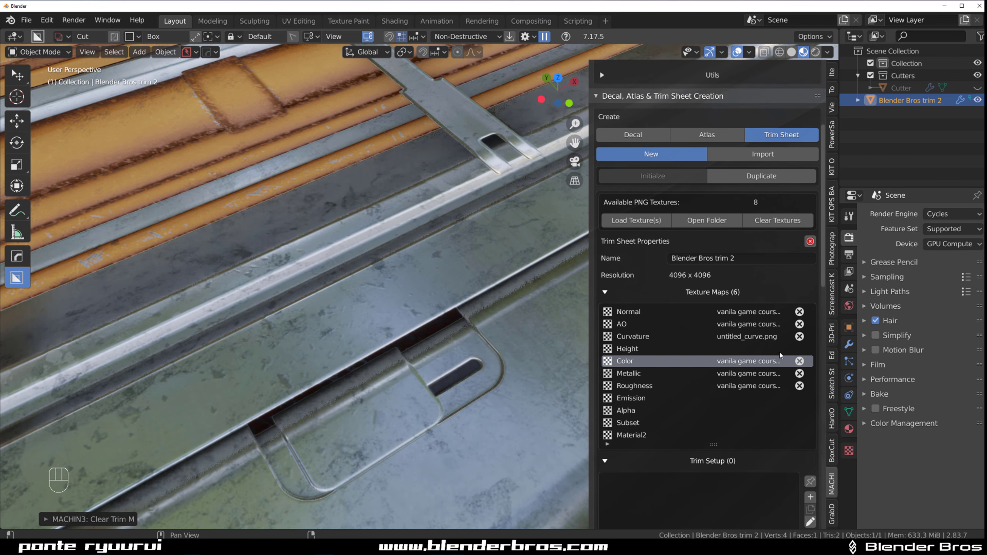
scroll(446, 311, "down", 3)
scroll(446, 311, "down", 3)
middle_click_drag(451, 313, 546, 264)
middle_click_drag(545, 264, 397, 326, "shift")
scroll(459, 299, "up", 5)
scroll(397, 326, "down", 6)
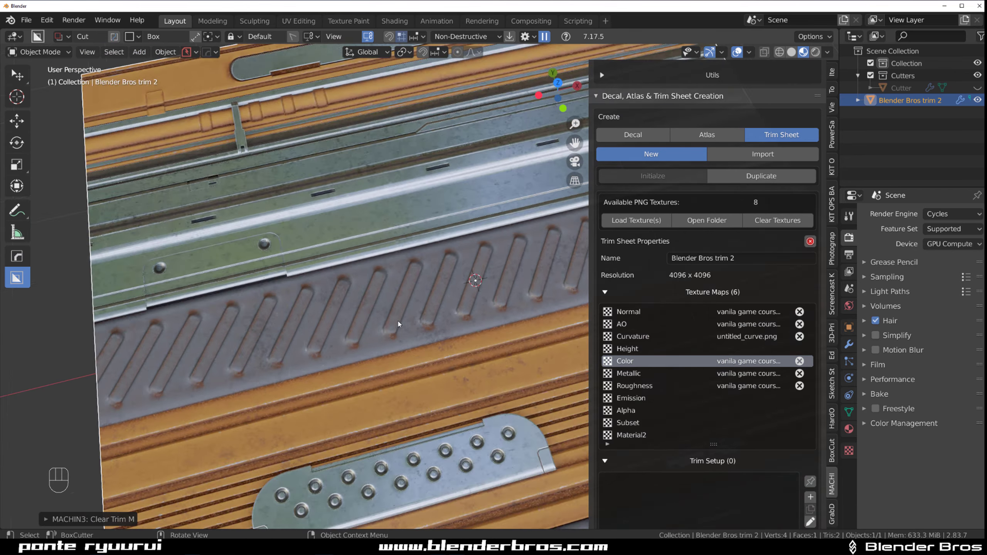
middle_click_drag(456, 257, 417, 289, "shift")
middle_click_drag(417, 288, 447, 235)
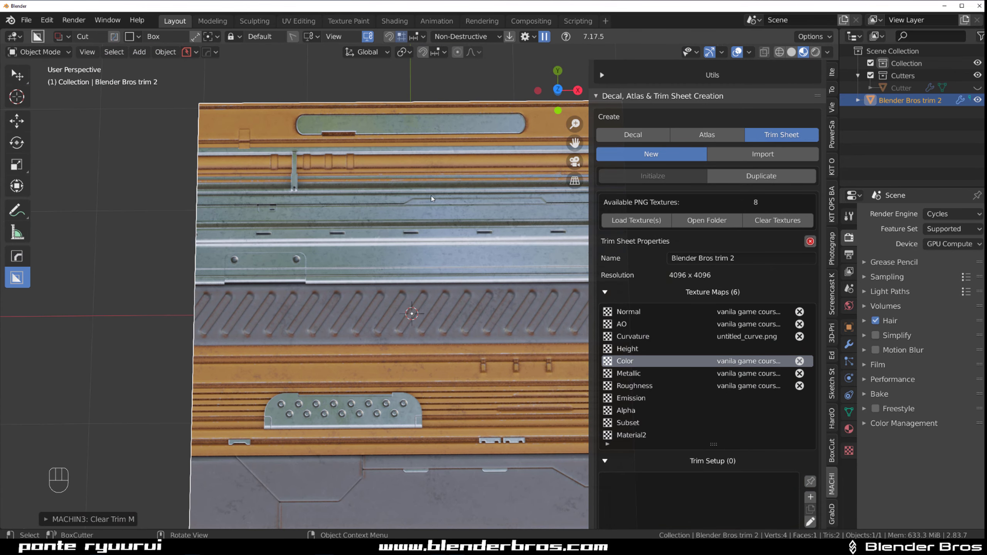
- From the top view, add a trim and pull its lower edge up to the bottom of the uppermost orange band
key("grave")
scroll(424, 296, "down", 2)
middle_click_drag(465, 270, 363, 270, "shift")
scroll(362, 270, "up", 1)
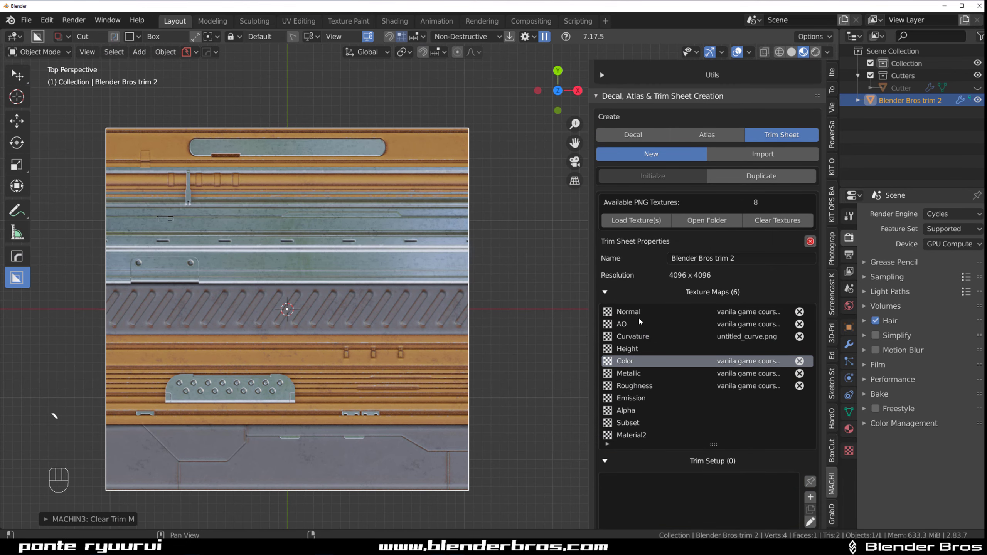
middle_click_drag(268, 301, 377, 257, "shift")
scroll(696, 262, "down", 12)
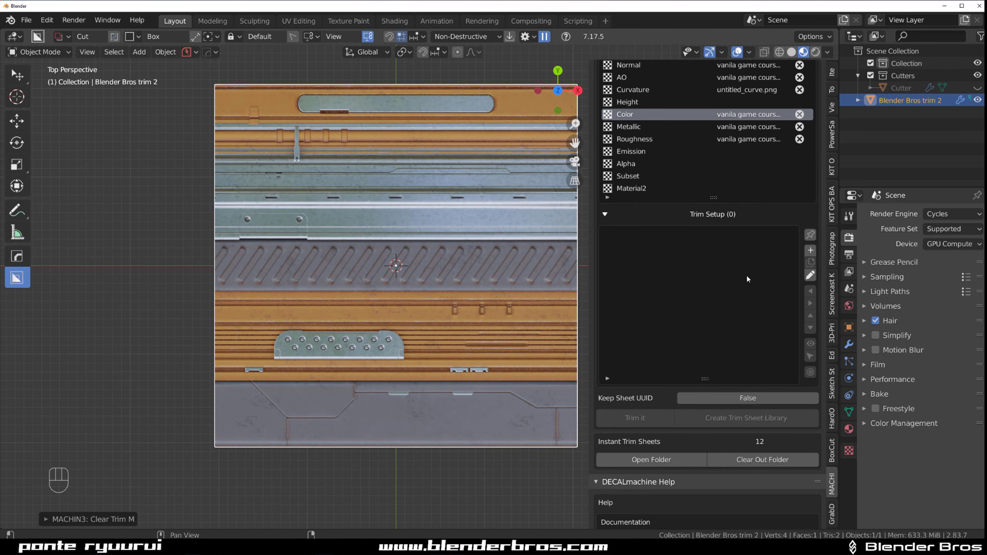
middle_click_drag(478, 239, 520, 257, "shift")
middle_click_drag(420, 241, 498, 241, "shift")
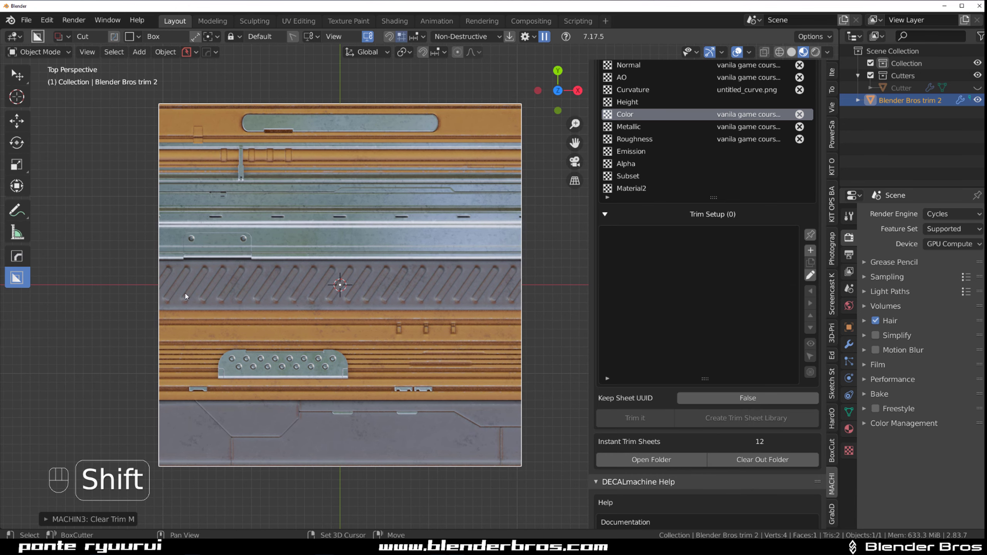
middle_click_drag(185, 296, 199, 311, "shift")
left_click(811, 249)
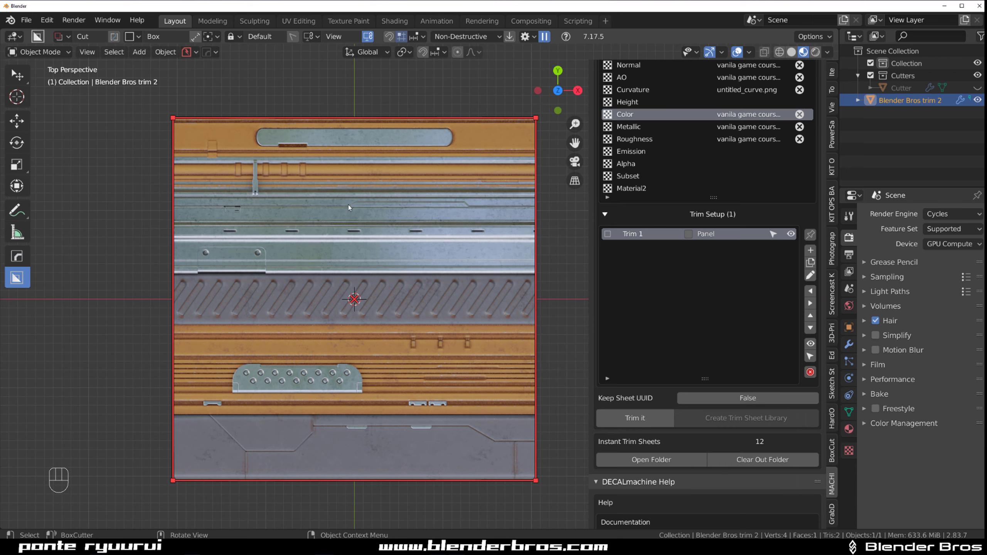
left_click_drag(344, 481, 346, 155)
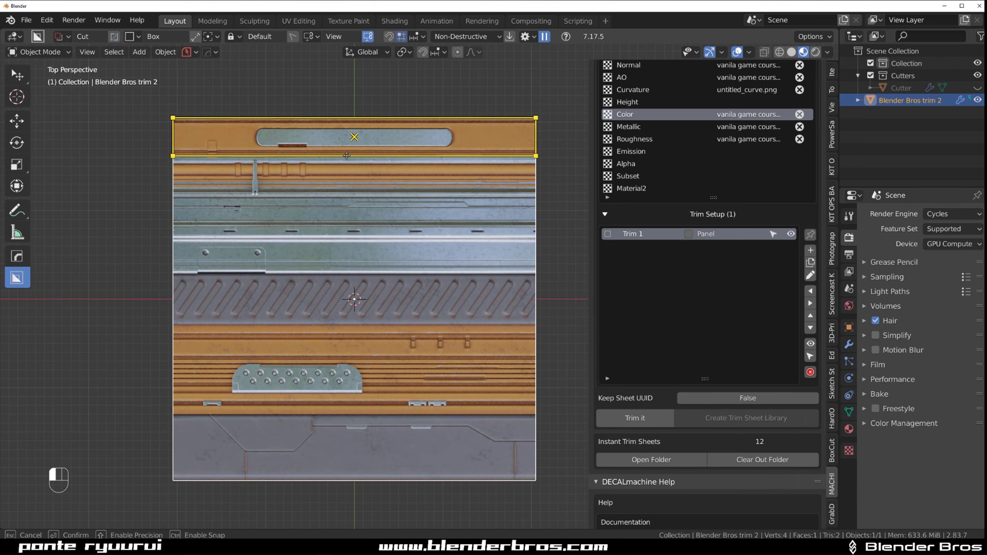
- Fine-tune the first trim's lower edge to align with the seam beneath the uppermost orange band
middle_click_drag(340, 206, 357, 263, "shift")
scroll(335, 209, "up", 4)
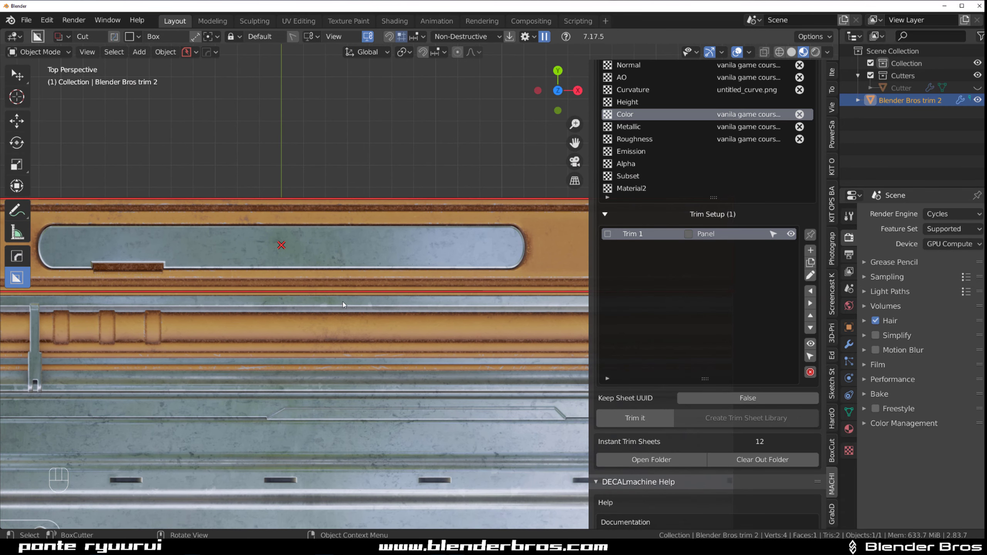
left_click_drag(349, 290, 357, 280)
scroll(348, 290, "down", 3)
middle_click_drag(319, 280, 324, 279, "shift")
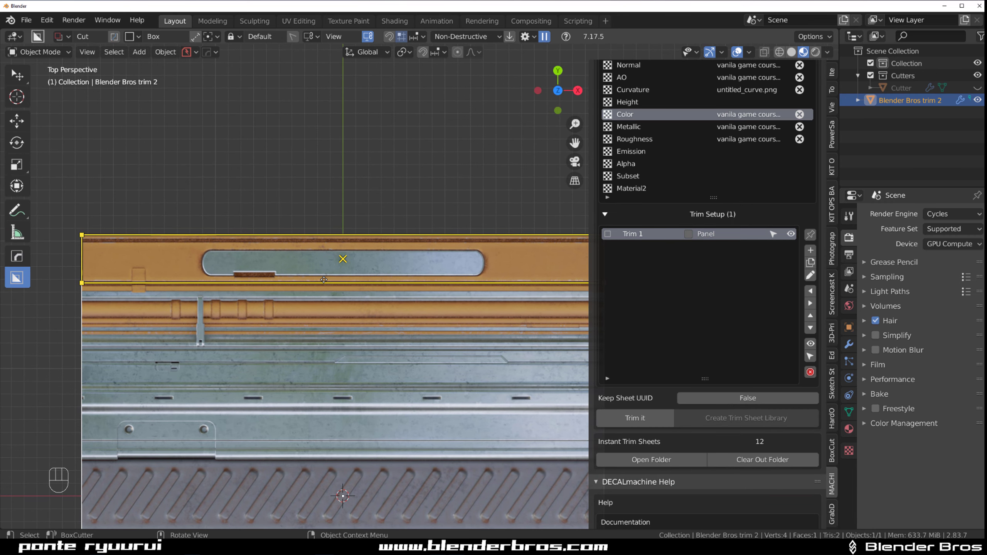
left_click_drag(324, 280, 307, 288)
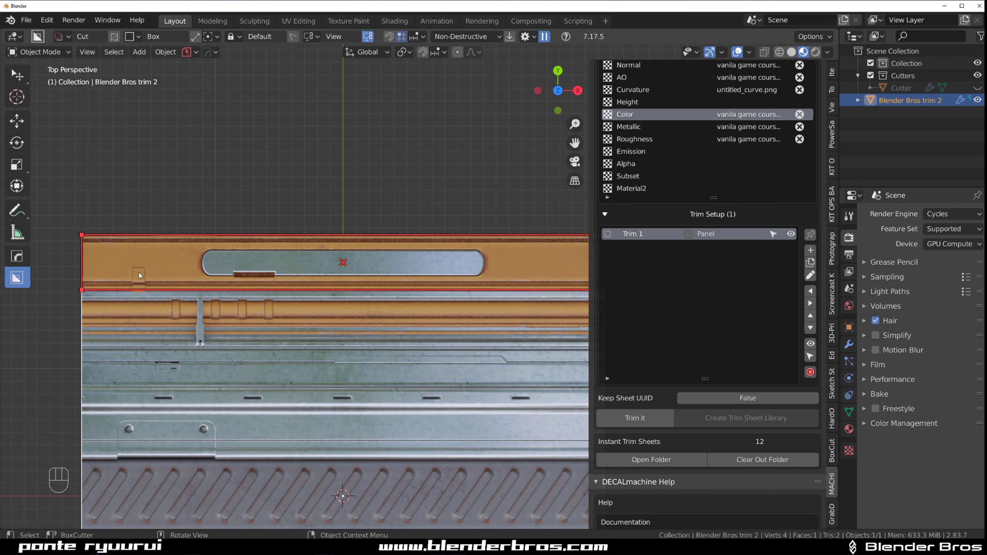
- Duplicate the first trim, hide the original, and fit the copy around the second band containing the orange pipe
middle_click_drag(413, 286, 385, 252, "shift")
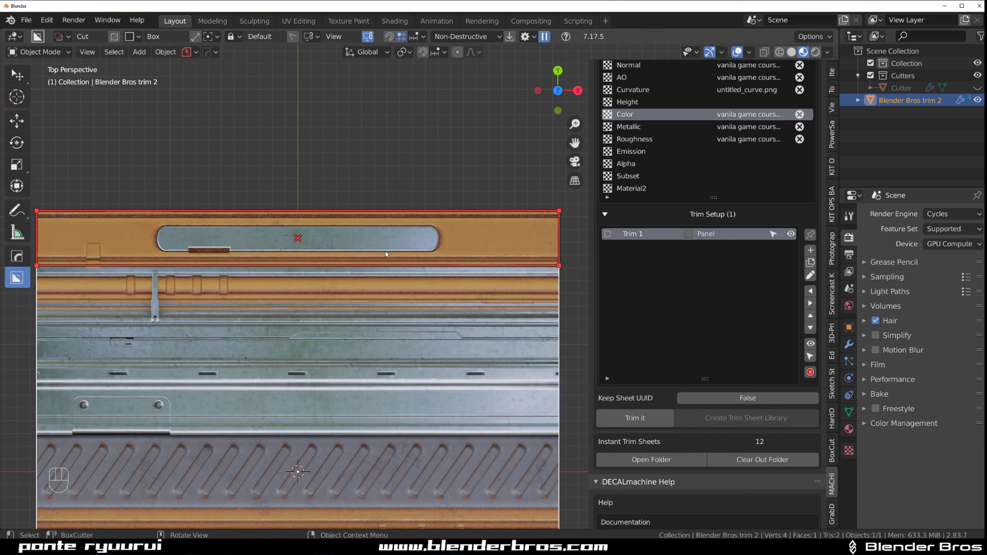
left_click(808, 263)
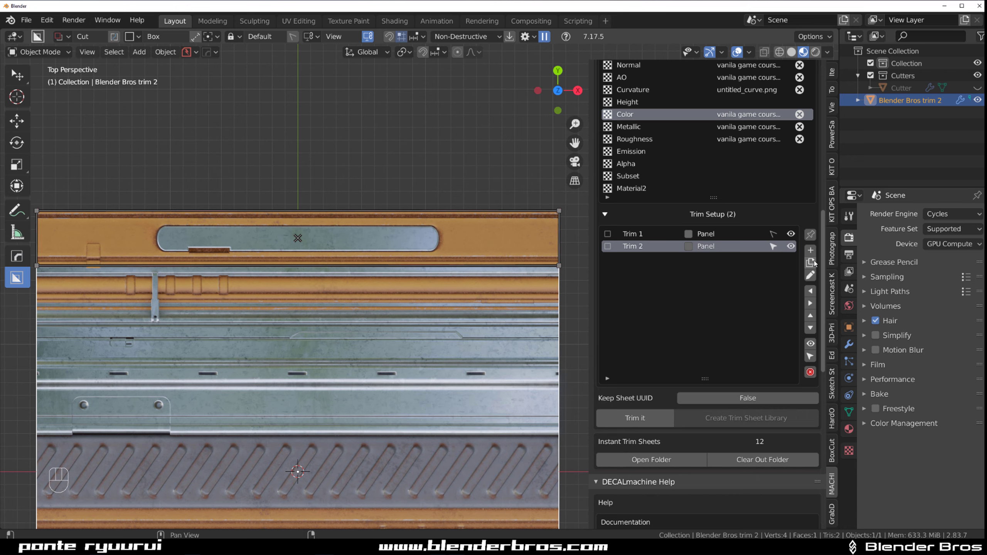
left_click(790, 234)
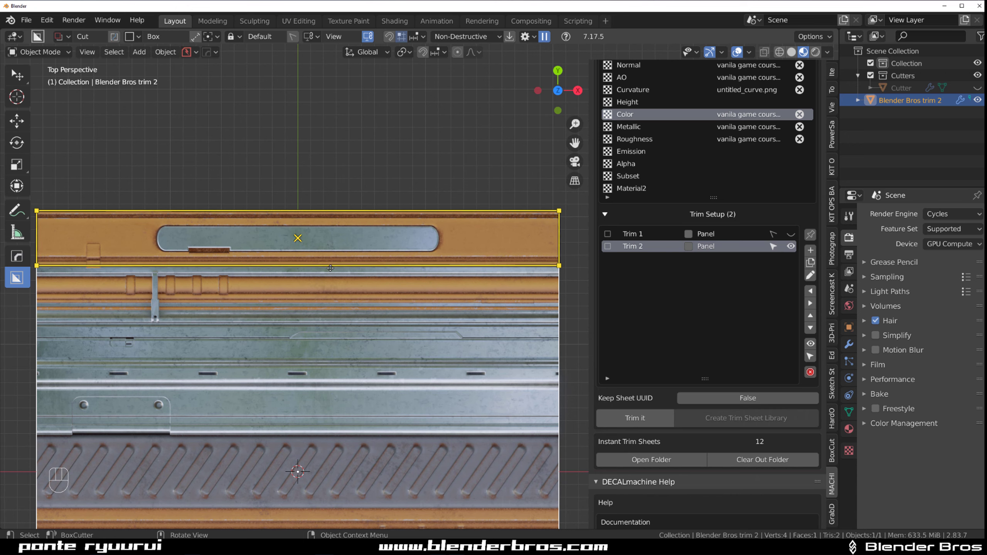
left_click_drag(325, 266, 330, 332)
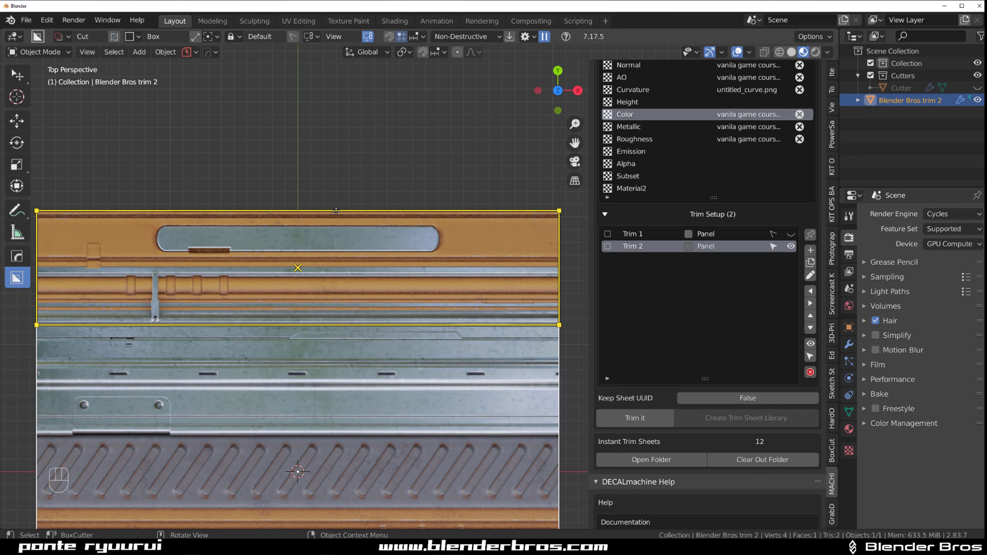
left_click_drag(336, 211, 339, 269)
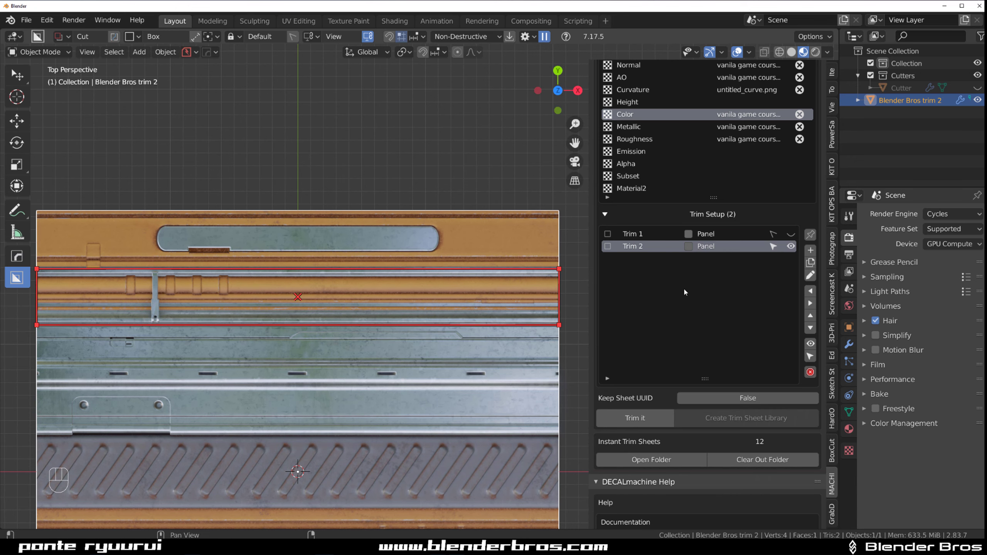
- Duplicate the second trim and extend the copy's upper edge almost to the sheet's top, covering both upper bands
left_click(809, 262)
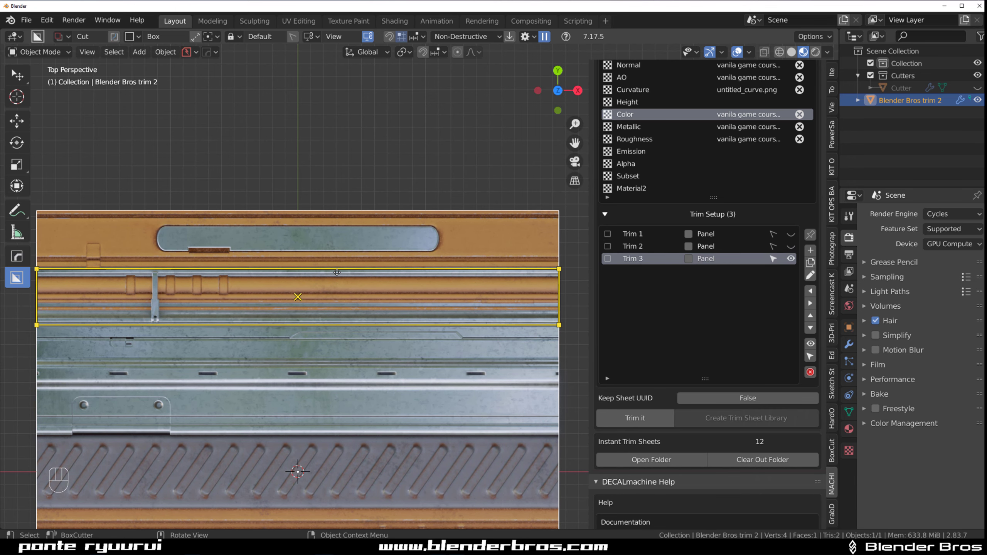
left_click_drag(336, 272, 339, 212)
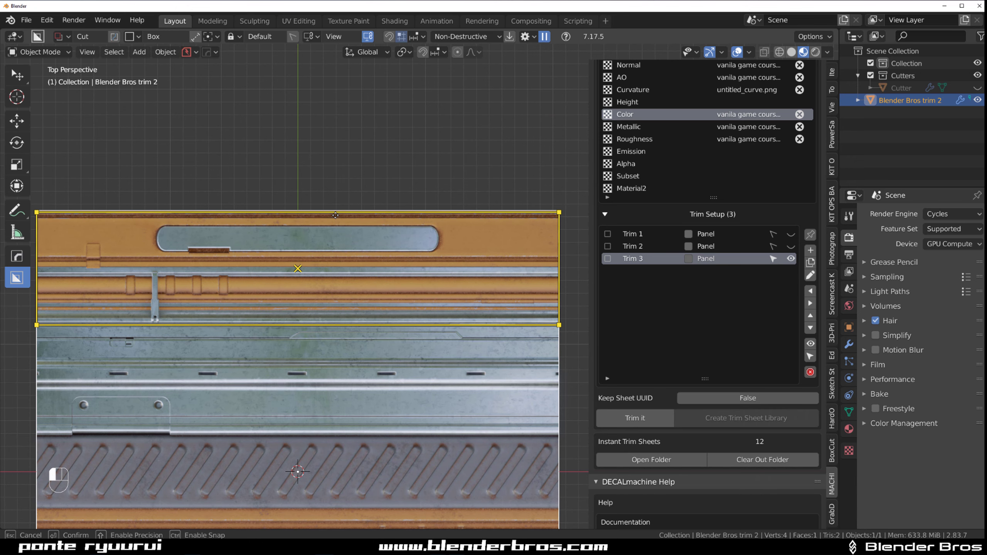
- Duplicate the third trim to fit the whole green metal section, and duplicate that copy to fit only the section's lower band
left_click(810, 262)
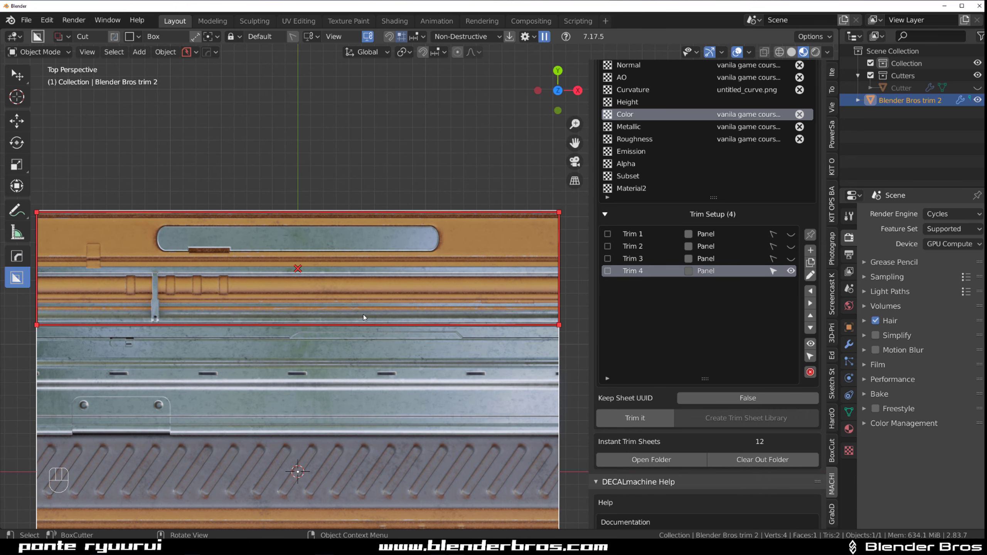
left_click_drag(363, 323, 367, 432)
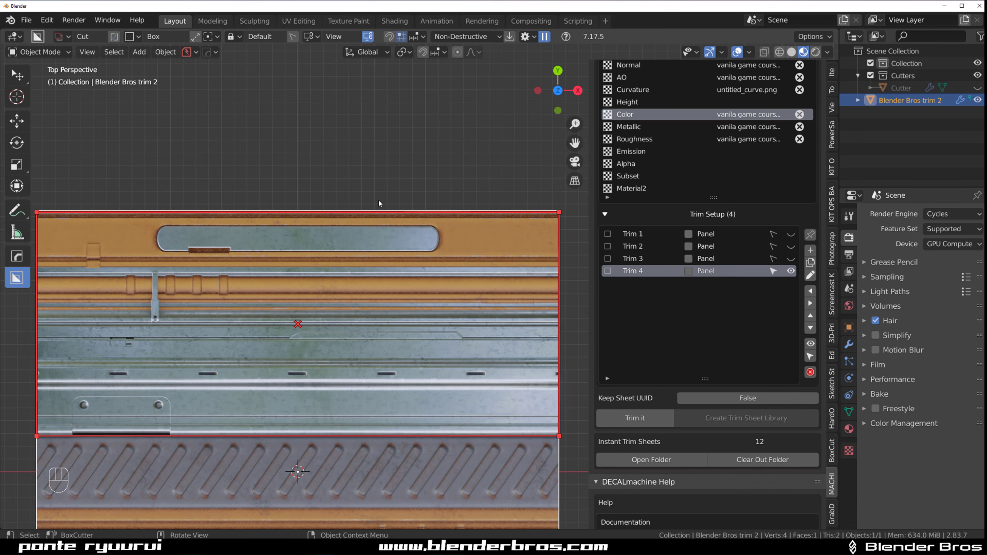
left_click_drag(378, 213, 383, 332)
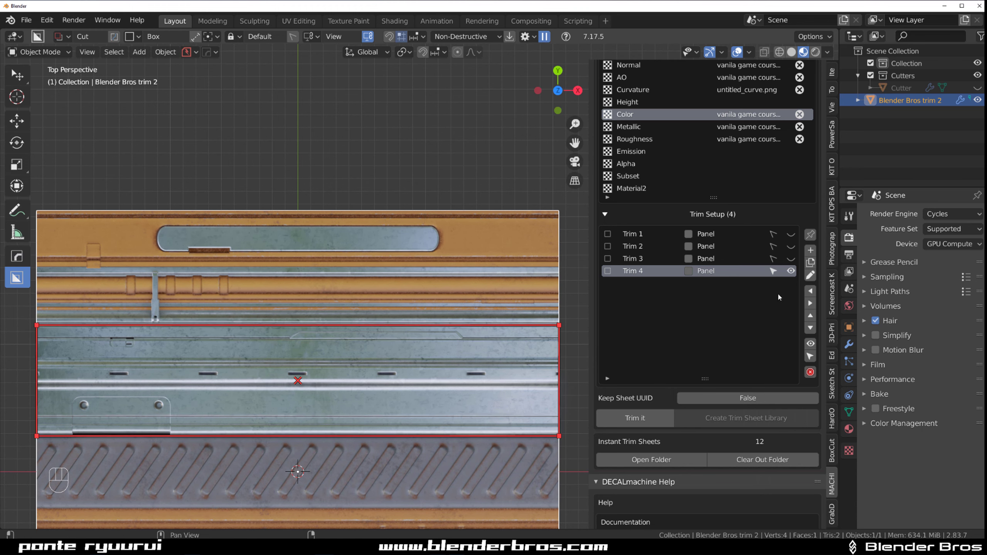
left_click(809, 263)
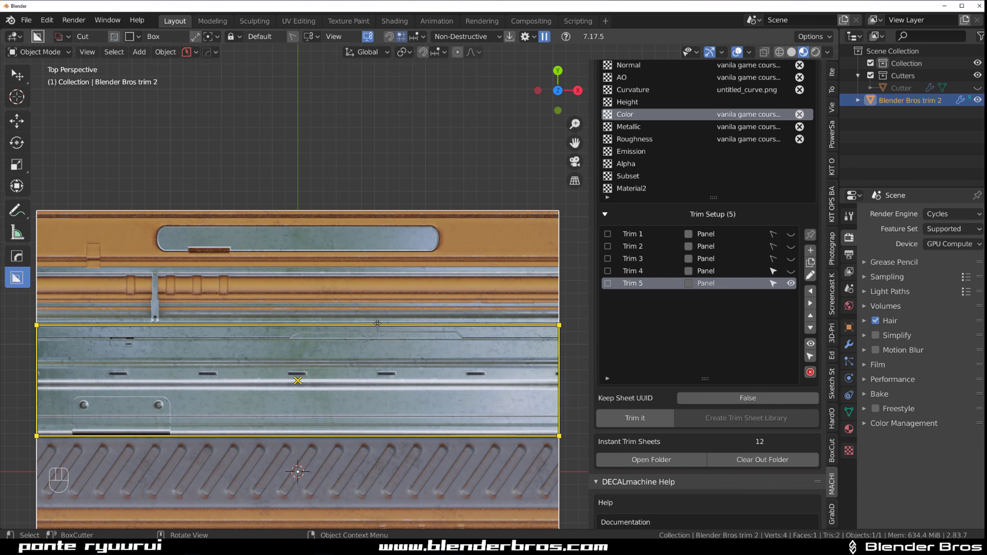
left_click_drag(377, 323, 377, 379)
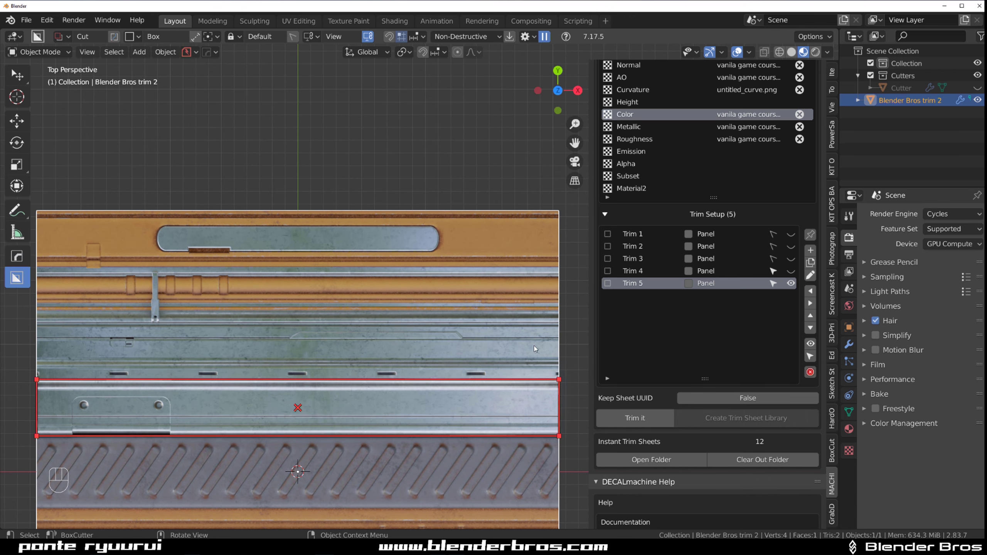
- Duplicate the fifth trim and fit the copy around the grey band with diagonal ribs
left_click(809, 263)
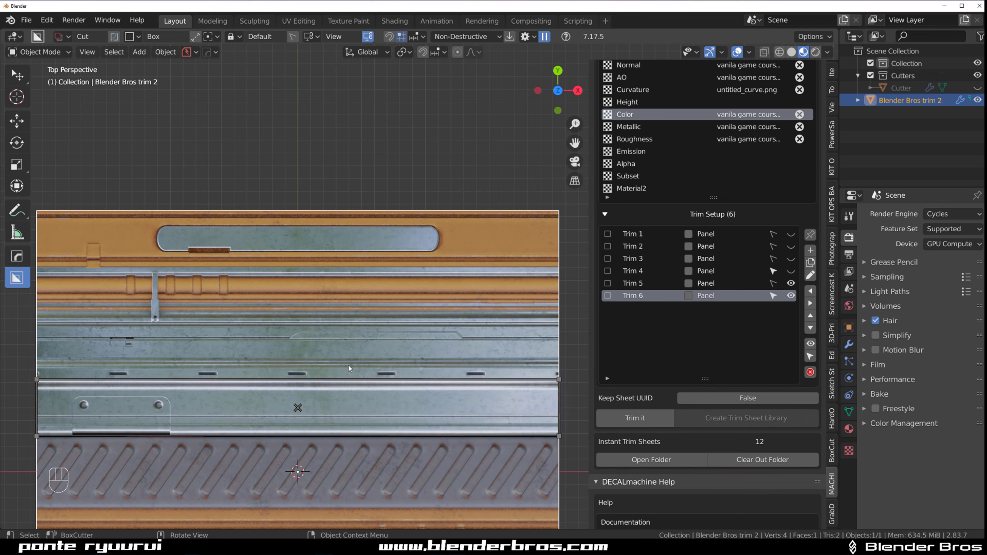
scroll(349, 366, "down", 2)
middle_click_drag(305, 353, 275, 265, "shift")
scroll(295, 274, "up", 3)
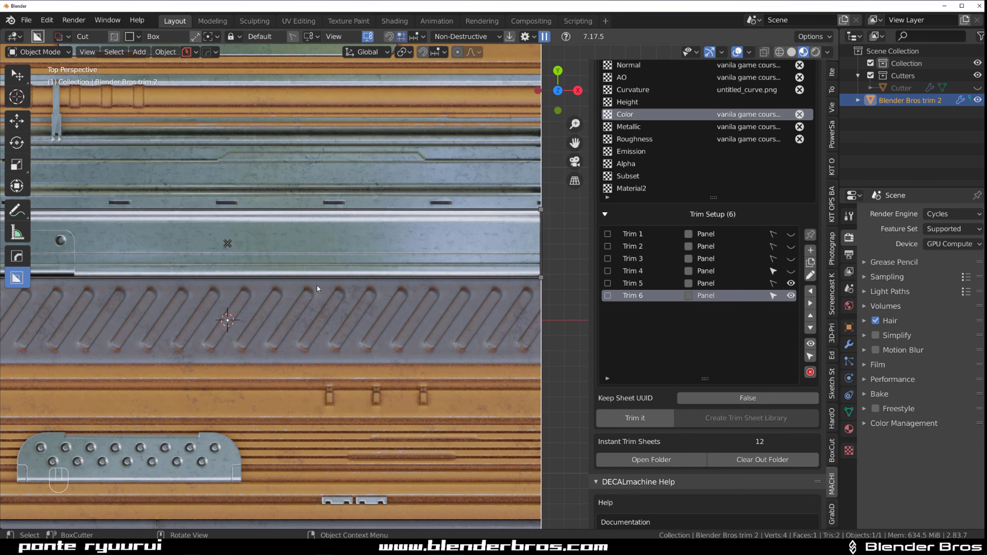
left_click_drag(320, 277, 330, 363)
scroll(371, 252, "down", 1)
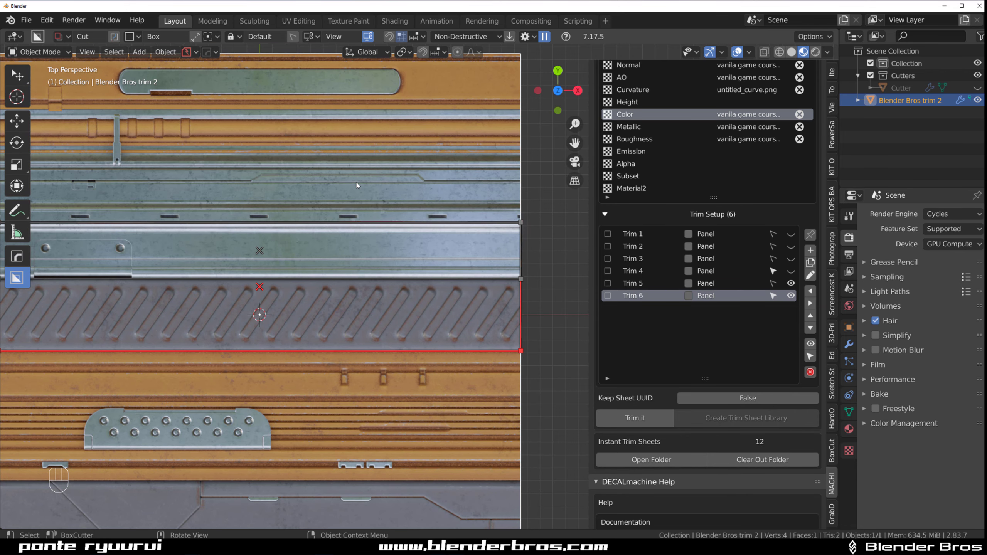
scroll(296, 211, "down", 2)
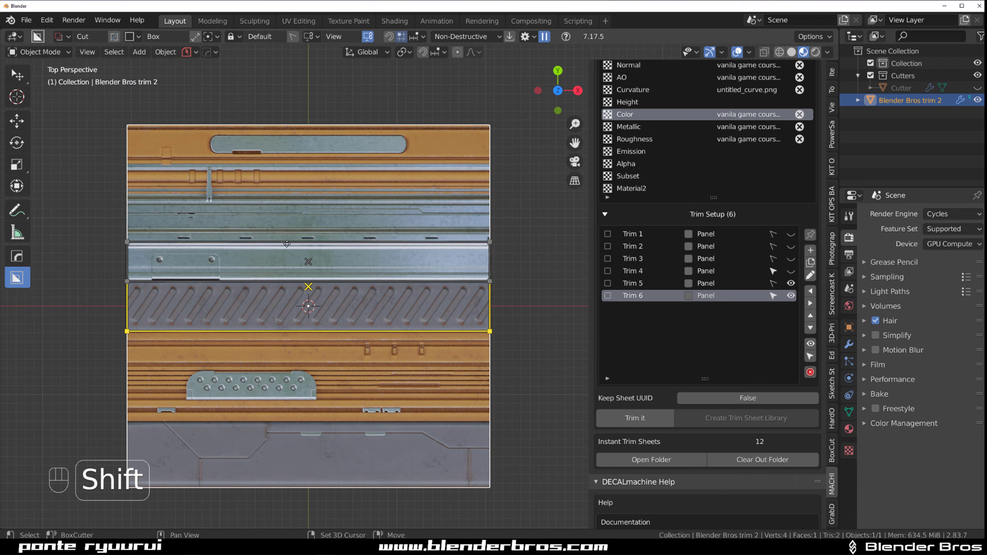
middle_click_drag(287, 244, 314, 253, "shift")
scroll(314, 253, "up", 1)
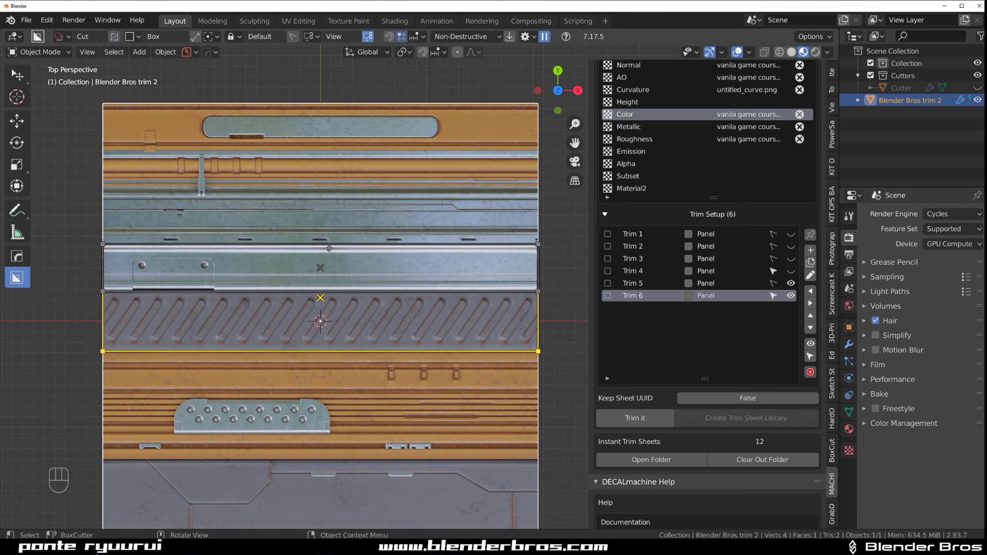
left_click_drag(329, 251, 381, 291)
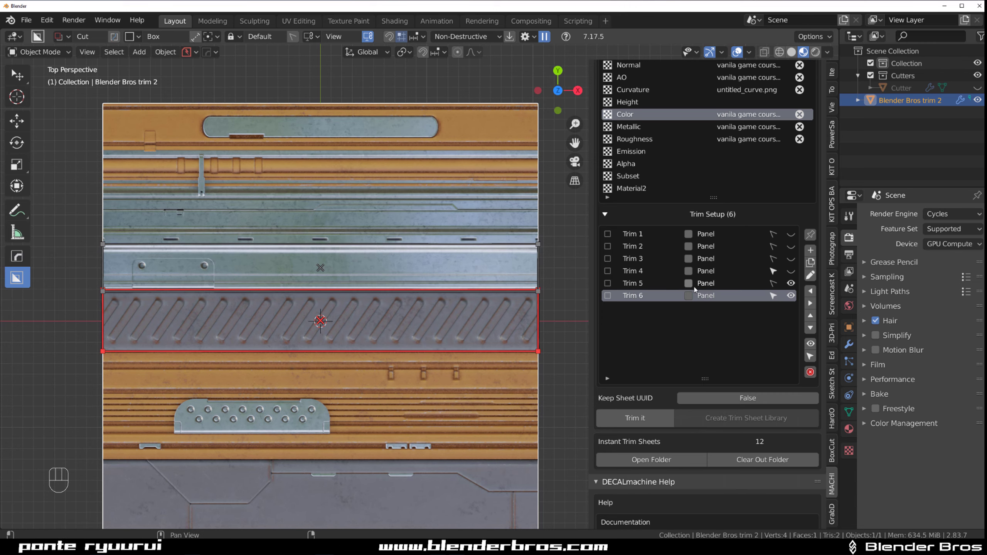
- Fine-tune the sixth trim's upper edge to align with the seam between the metal section and the ribbed band
scroll(395, 275, "up", 8)
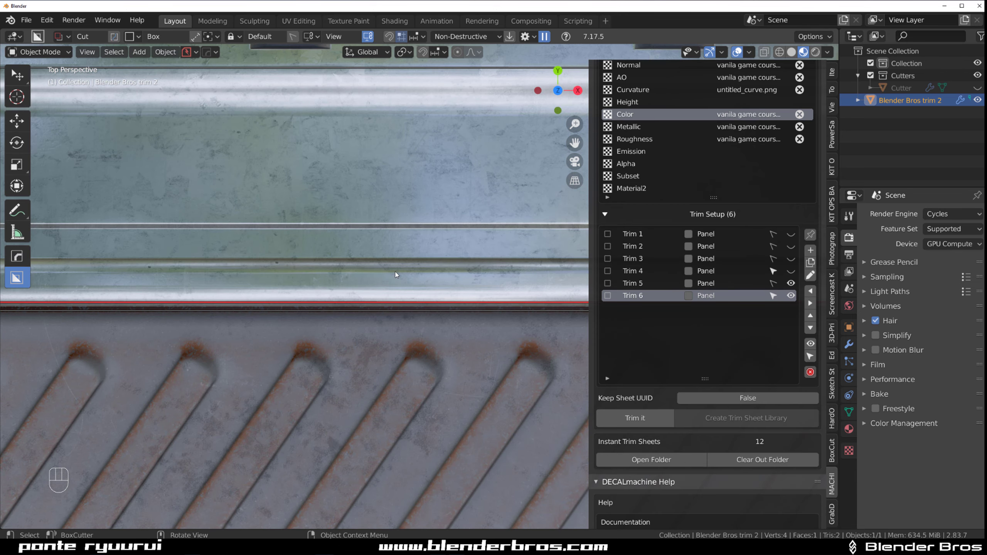
left_click_drag(396, 303, 402, 306)
scroll(402, 306, "down", 8)
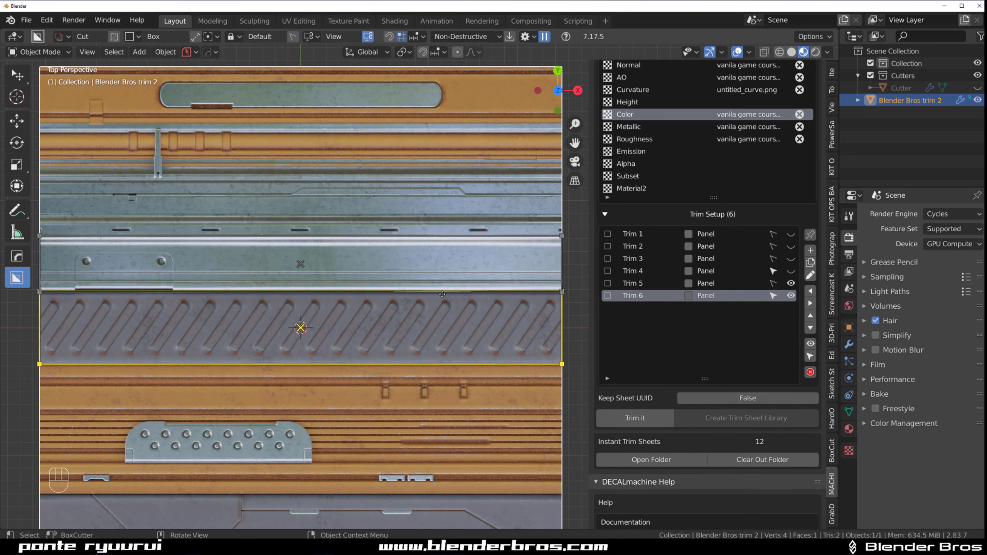
- Duplicate the sixth trim, hide the fifth and sixth trims, and fit the copy around the grooved orange band below the ribs
left_click(810, 263)
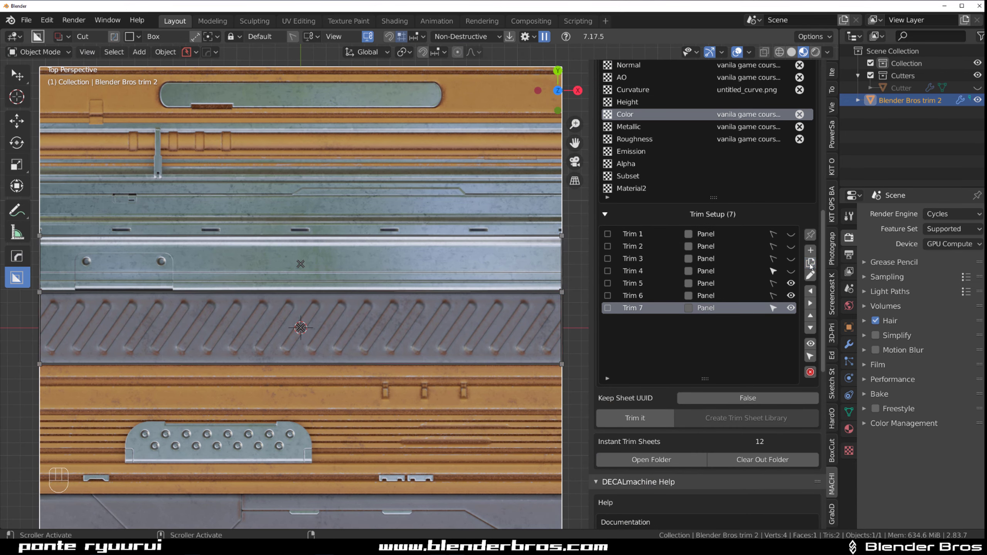
scroll(660, 303, "down", 1)
scroll(461, 313, "down", 2)
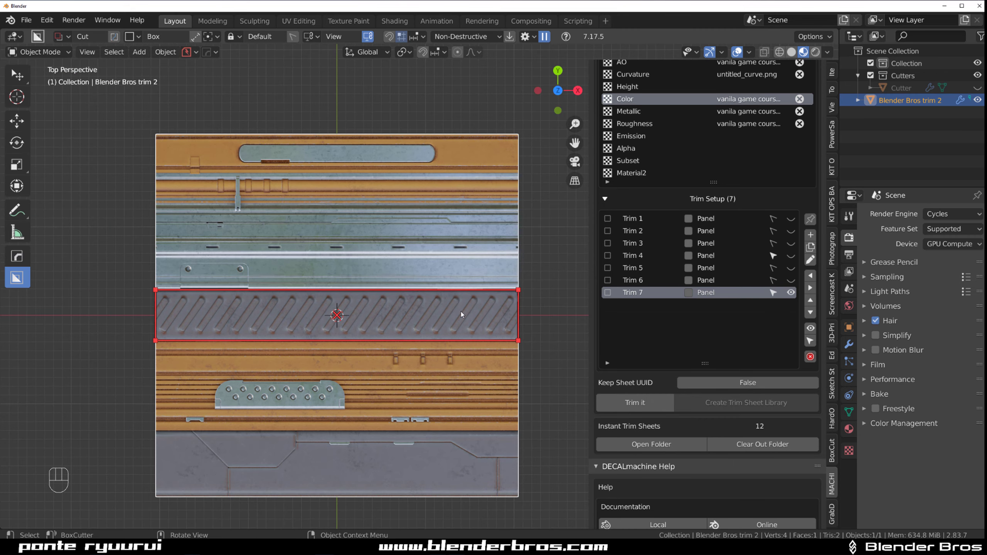
left_click_drag(373, 342, 398, 425)
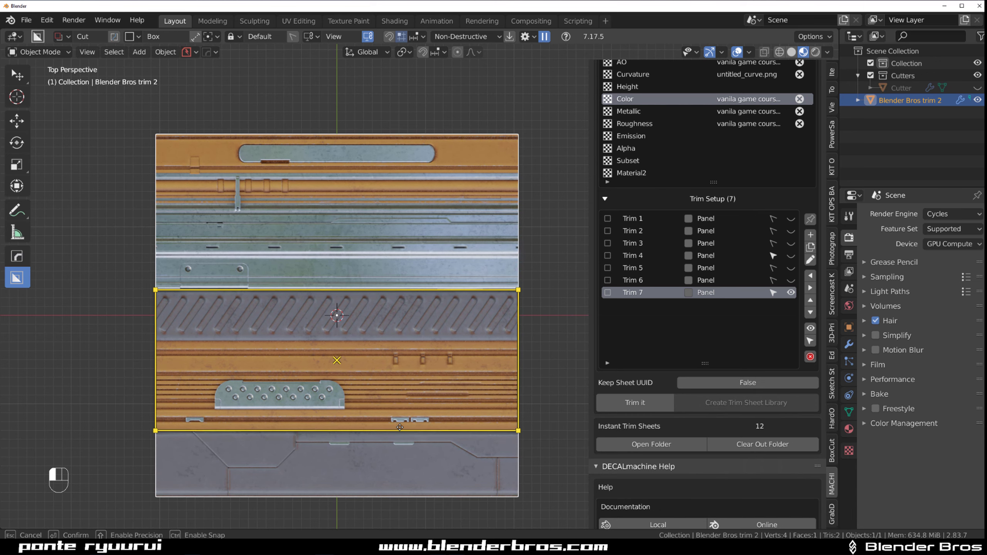
left_click_drag(427, 290, 425, 338)
- Fine-tune the seventh trim's upper edge to align with the seam between the ribbed and orange bands
scroll(420, 305, "up", 4)
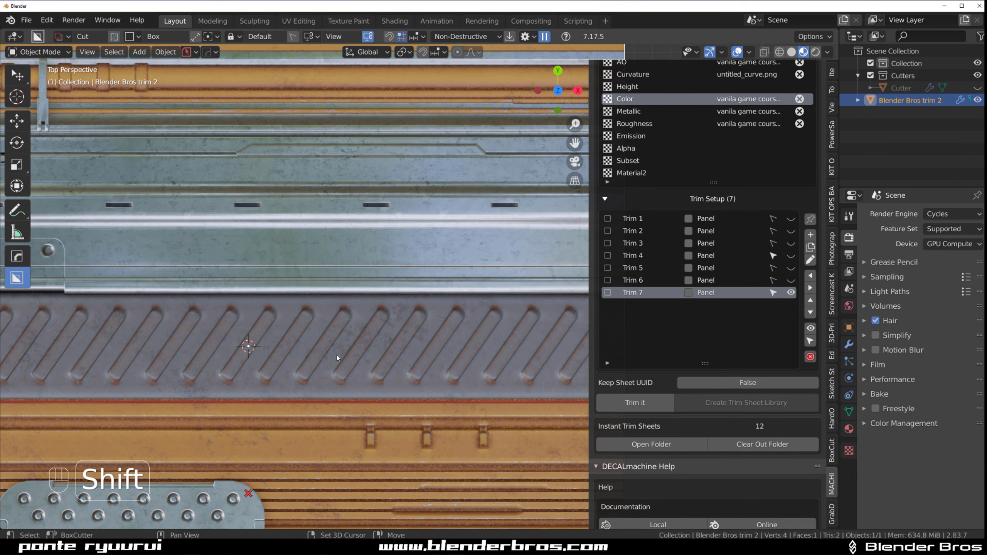
middle_click_drag(336, 357, 342, 188, "shift")
left_click_drag(367, 414, 368, 416)
left_click_drag(390, 235, 422, 229)
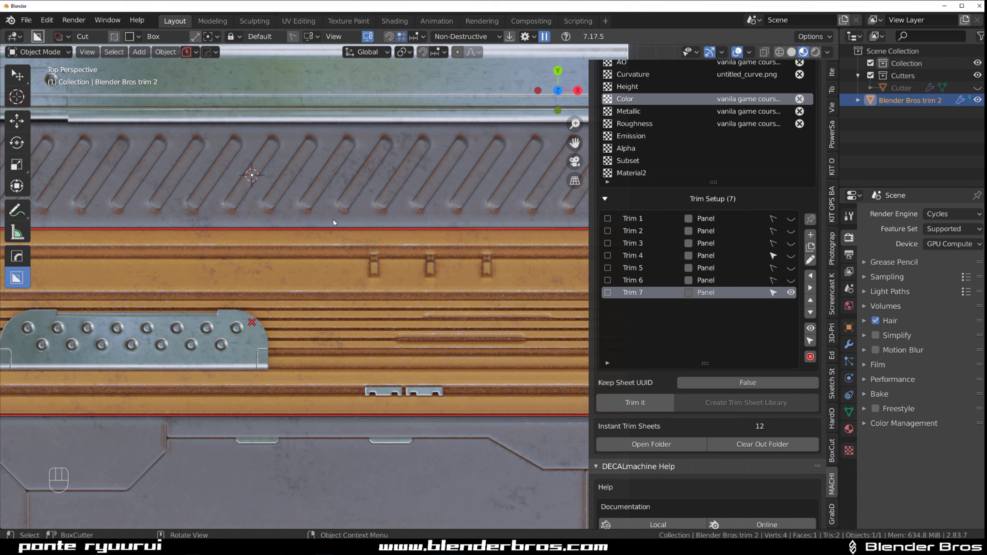
scroll(389, 230, "up", 7)
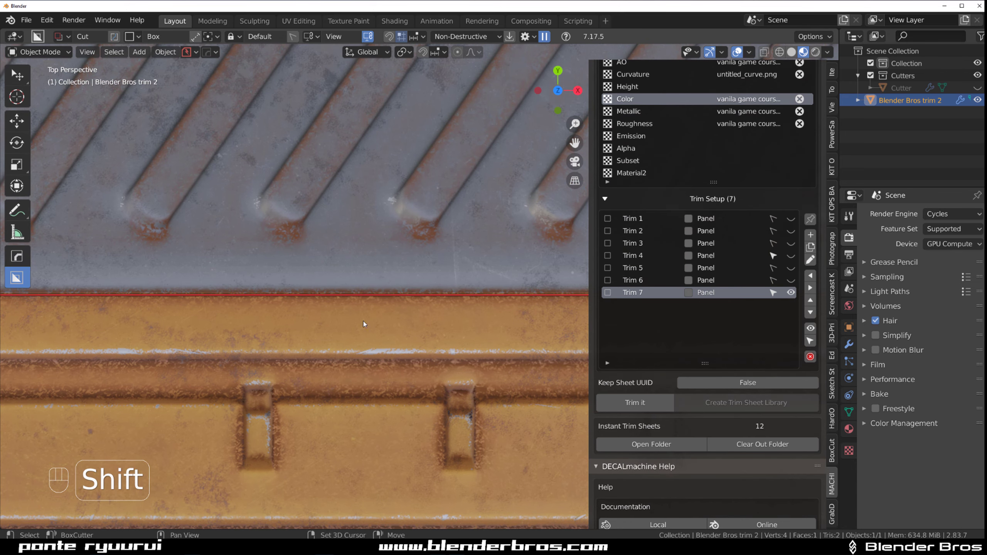
mouse_move(390, 294)
left_mouse_down()
mouse_move(393, 277)
mouse_move(398, 288)
left_mouse_up()
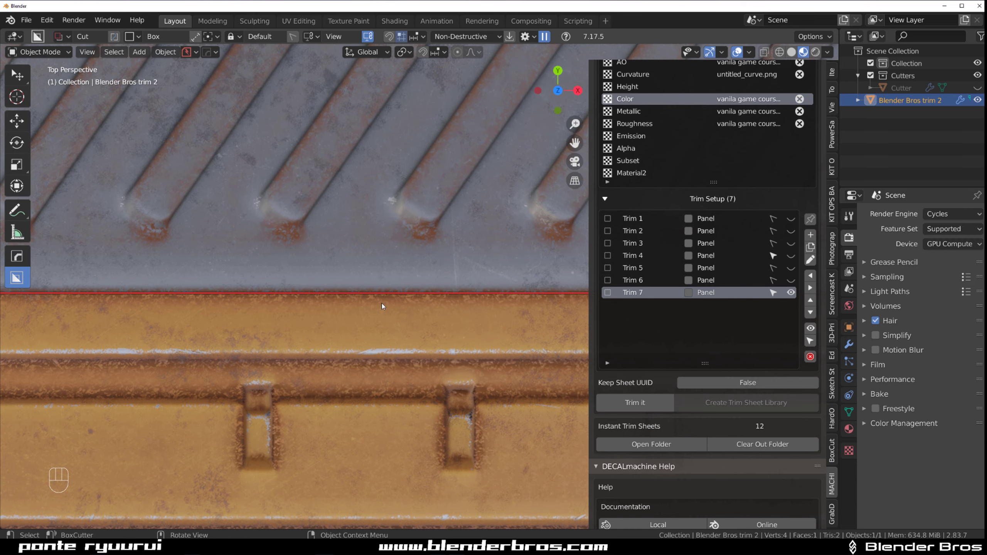
- Fine-tune the seventh trim's lower edge to align with the seam between the orange band and the lowest grey band
scroll(361, 317, "down", 9)
middle_click_drag(365, 358, 365, 201, "shift")
scroll(365, 201, "up", 5)
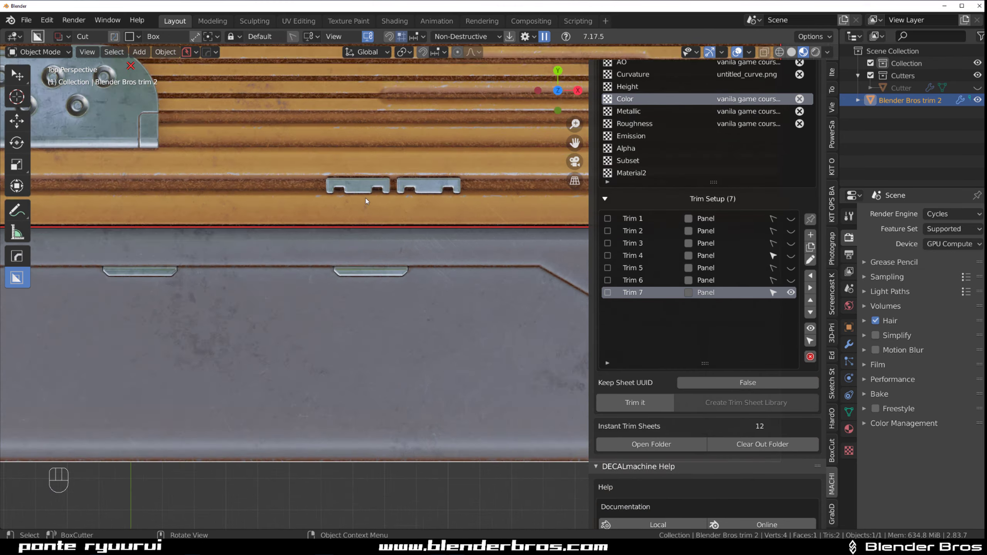
scroll(366, 201, "up", 5)
middle_click_drag(333, 165, 333, 277, "shift")
scroll(349, 278, "up", 1)
left_click_drag(362, 244, 358, 242)
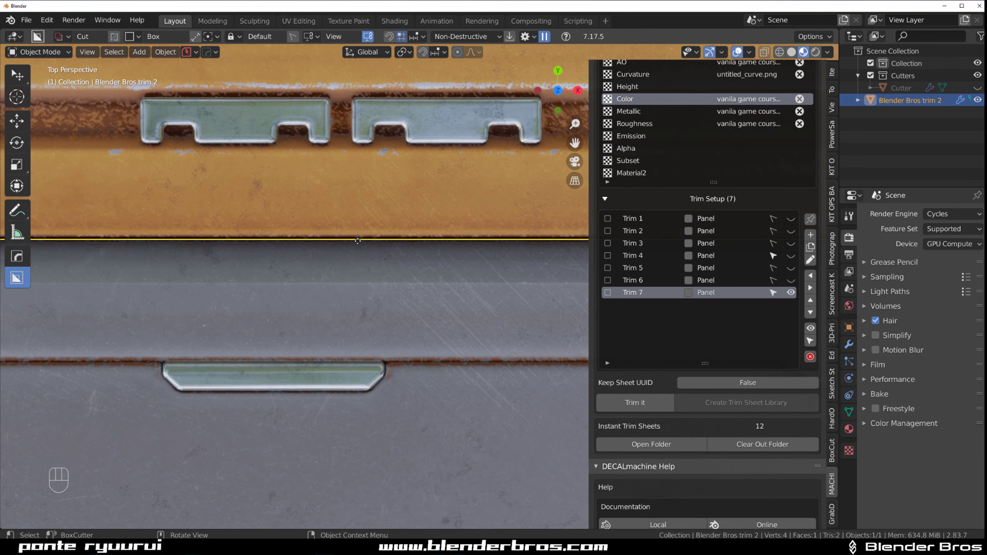
- Duplicate the seventh trim, hide the original, and fit the copy precisely around the lowest grey panel band
left_click(809, 246)
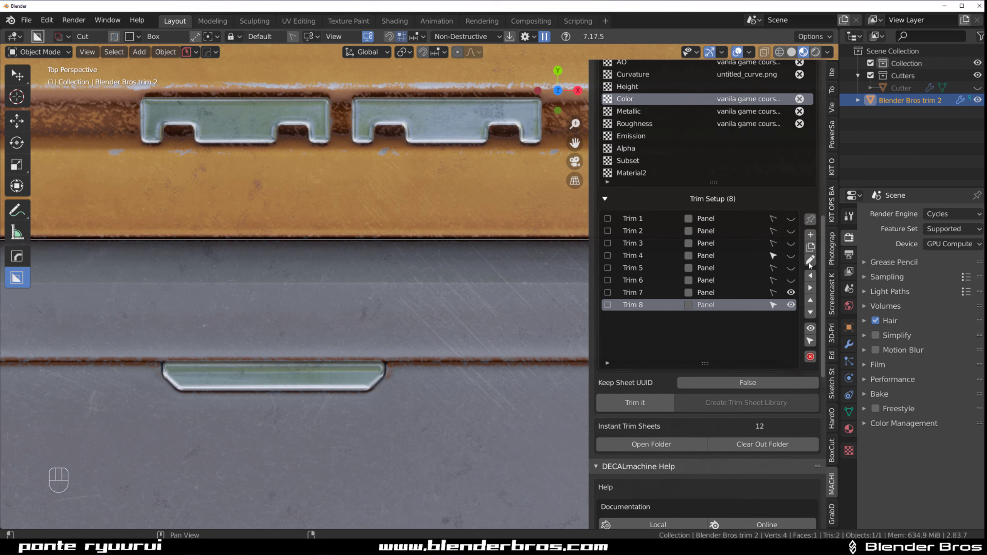
scroll(420, 289, "down", 10)
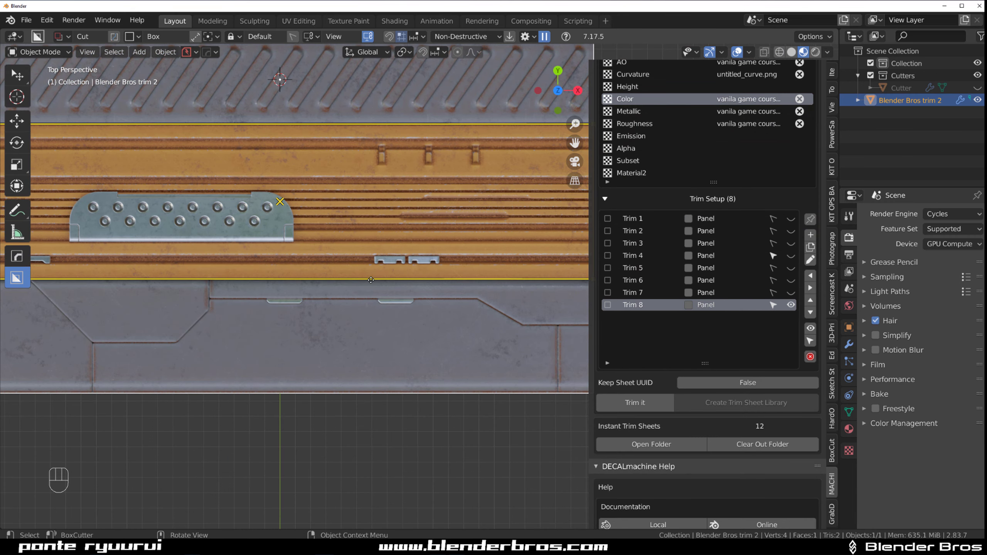
mouse_move(371, 280)
left_mouse_down()
mouse_move(404, 401)
mouse_move(430, 391)
left_mouse_up()
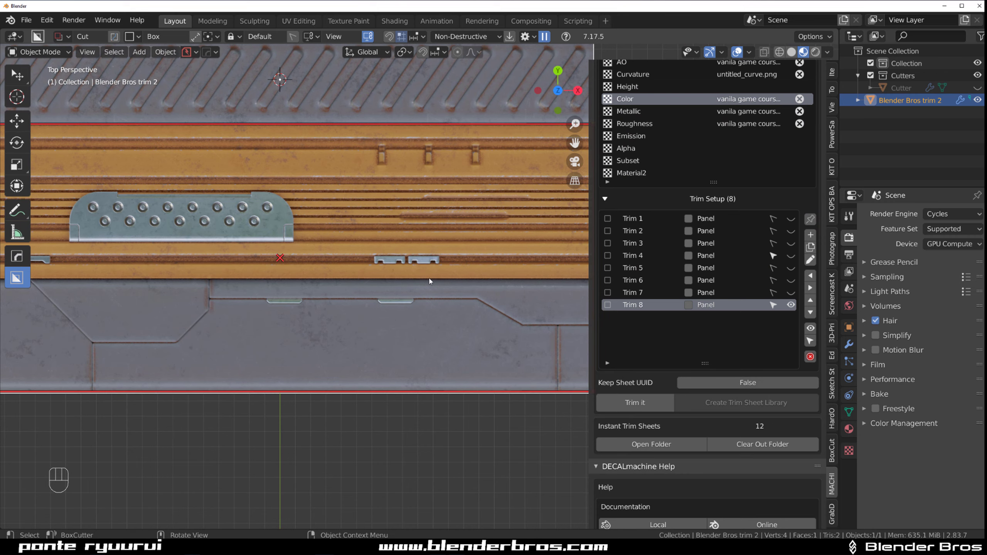
left_click_drag(419, 126, 430, 278)
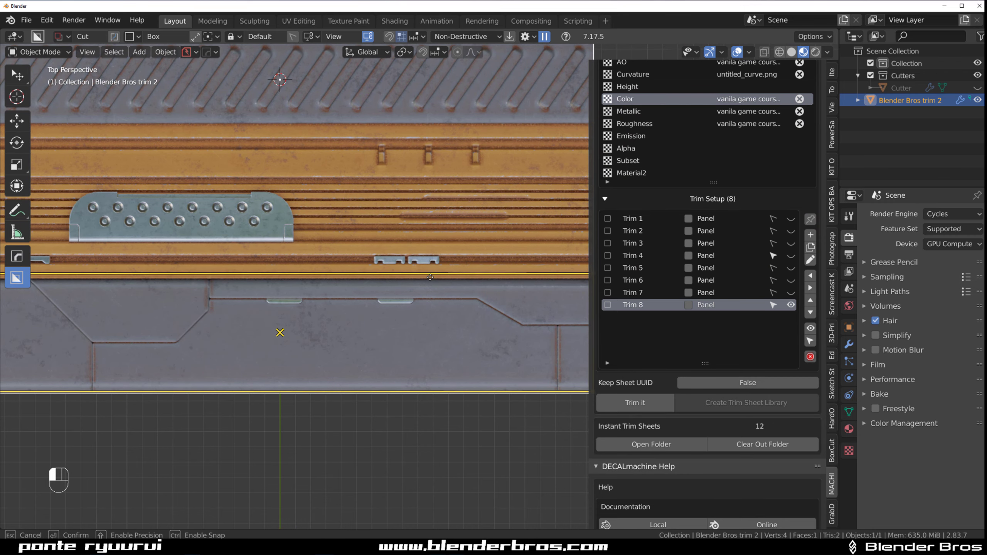
scroll(430, 278, "up", 8)
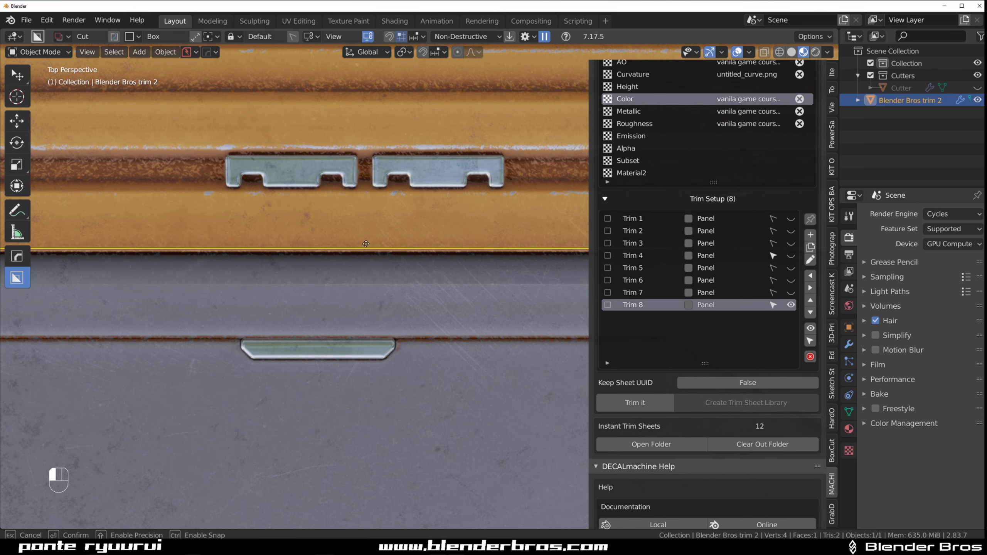
left_click_drag(368, 242, 441, 248)
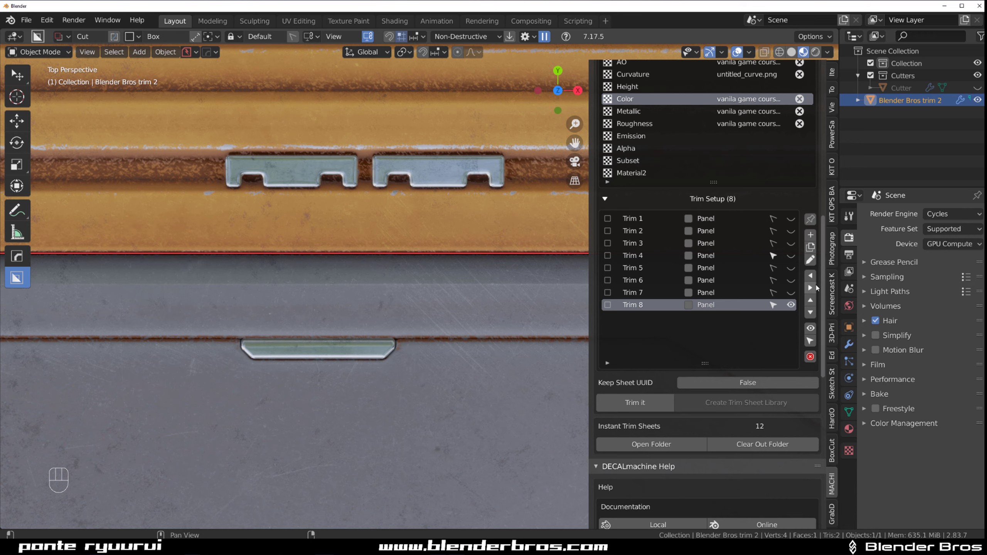
- Duplicate the eighth trim and hide the original
left_click(810, 247)
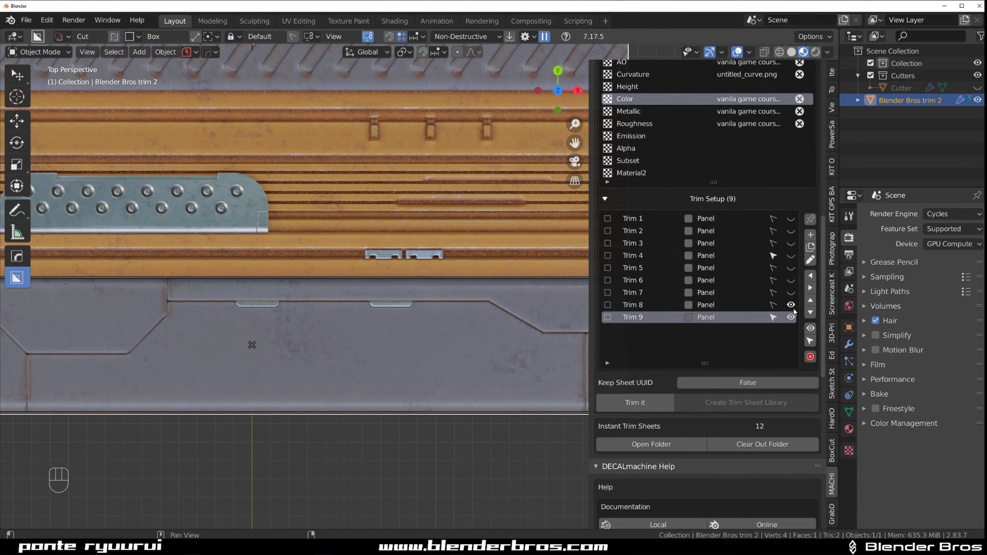
left_click(791, 306)
scroll(304, 242, "down", 6)
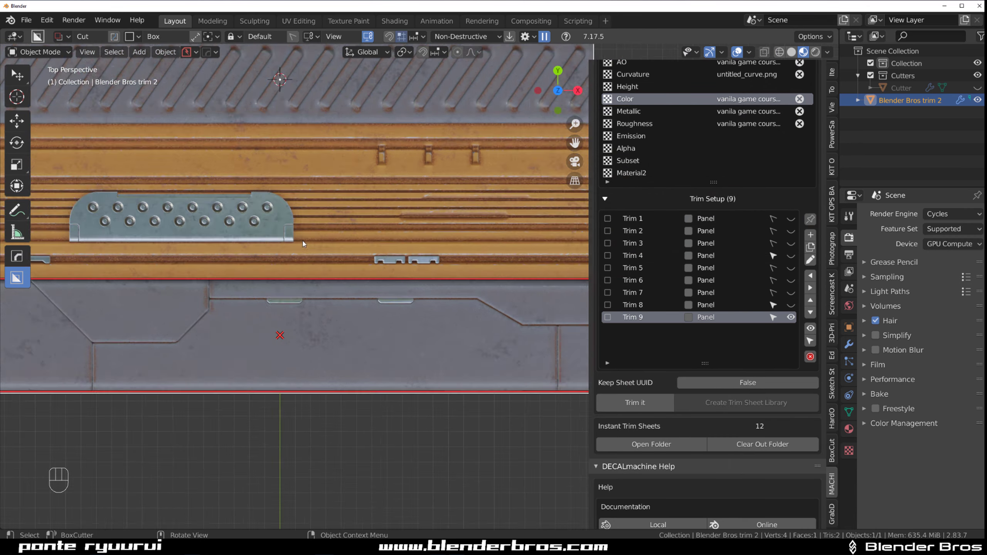
middle_click_drag(365, 246, 345, 246, "shift")
scroll(345, 246, "up", 4)
middle_click_drag(51, 306, 160, 298, "shift")
left_click_drag(100, 275, 239, 292)
right_click(104, 284)
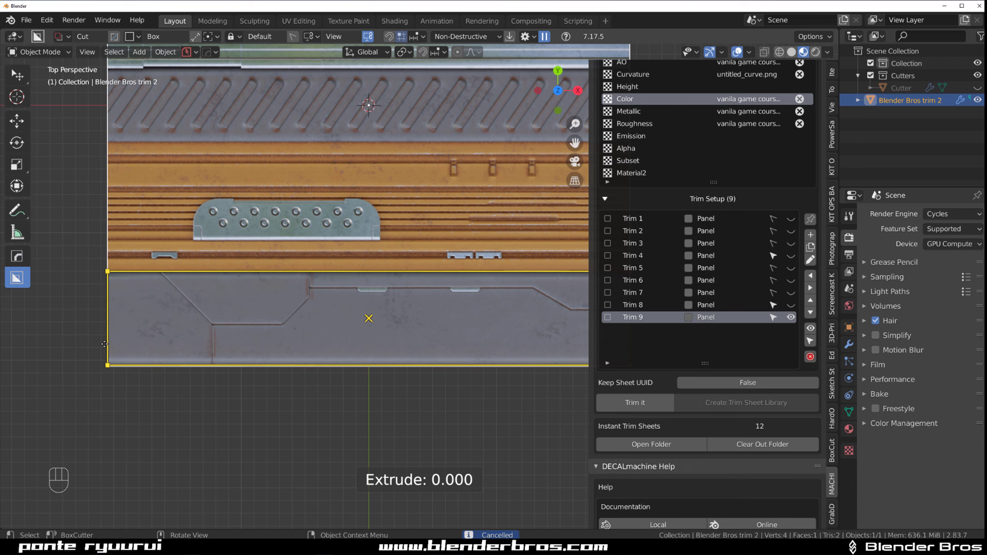
- With the Select tool active, shrink the ninth trim to a small rectangle inside the lowest grey band and mark it as empty
key("w")
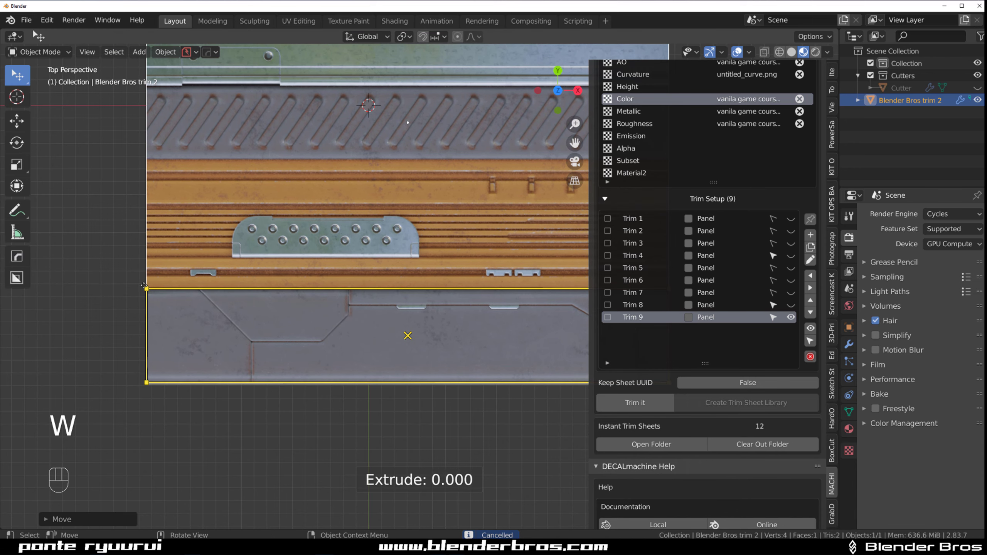
key("ctrl+z")
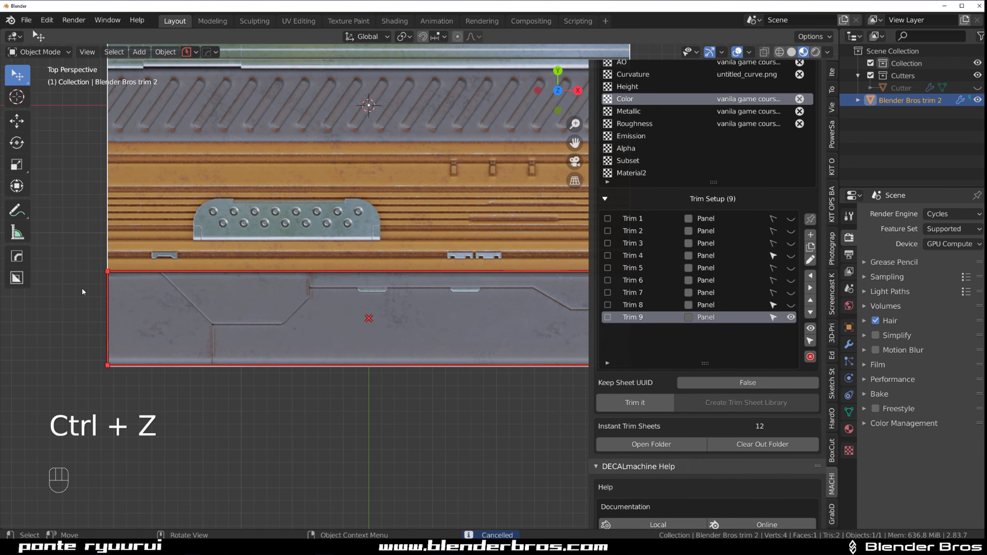
left_click_drag(108, 295, 372, 321)
scroll(400, 316, "down", 2)
middle_click_drag(400, 316, 255, 320, "shift")
scroll(410, 286, "up", 3)
left_click_drag(414, 292, 168, 346)
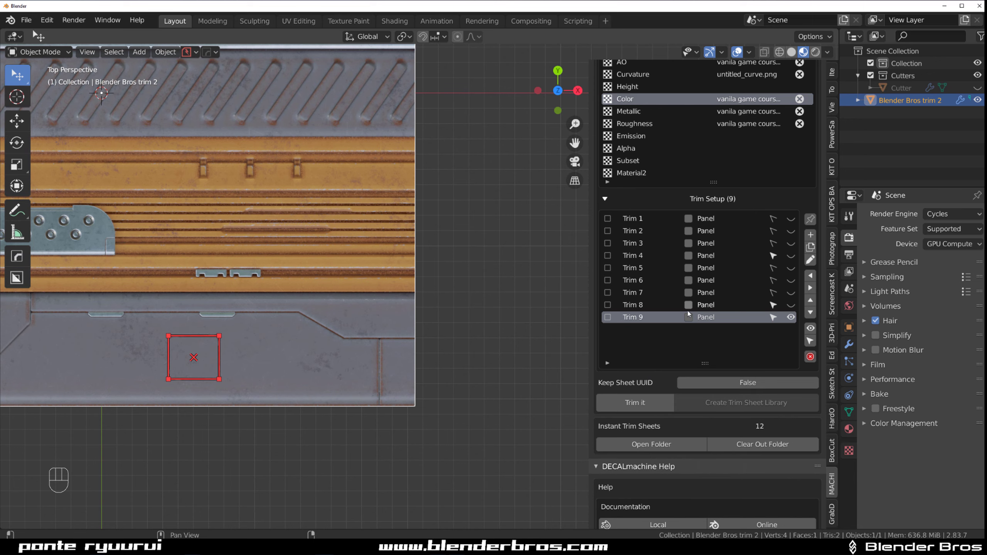
left_click(791, 317)
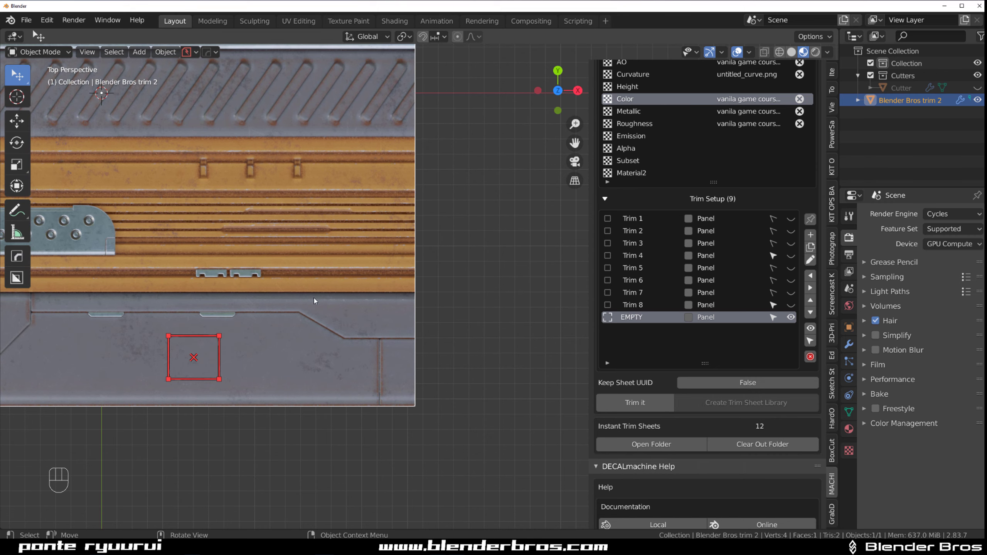
- Enable the Panel option for Trim 1 through Trim 8, leaving EMPTY without it, and split the sheet with Trim it
scroll(254, 289, "down", 3)
middle_click_drag(291, 262, 333, 363, "shift")
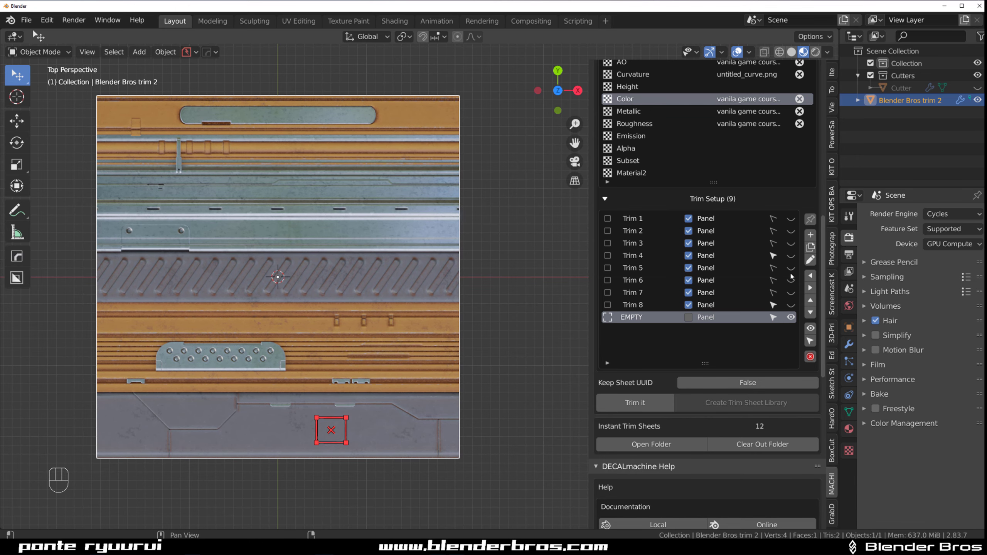
key("shift")
middle_click_drag(531, 295, 531, 254, "shift")
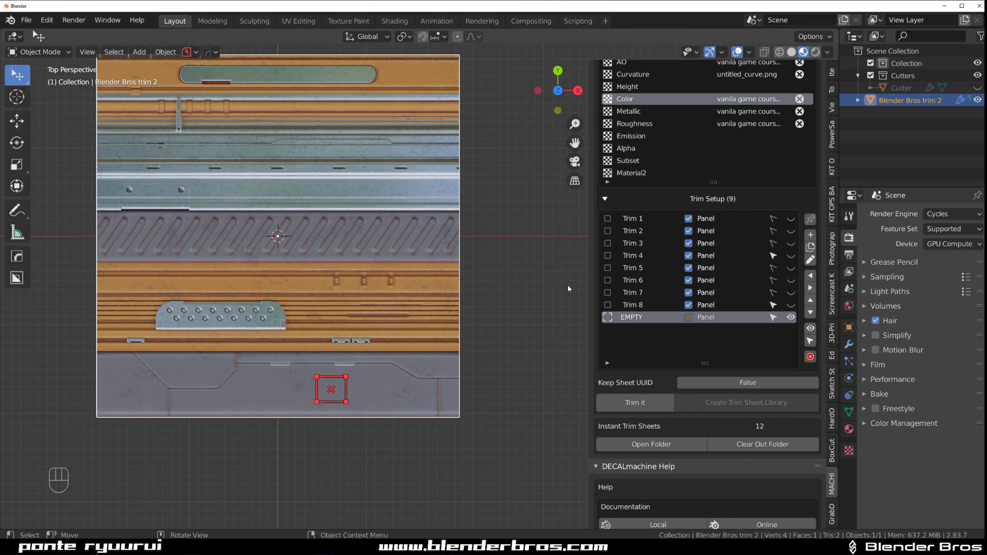
left_click(628, 404)
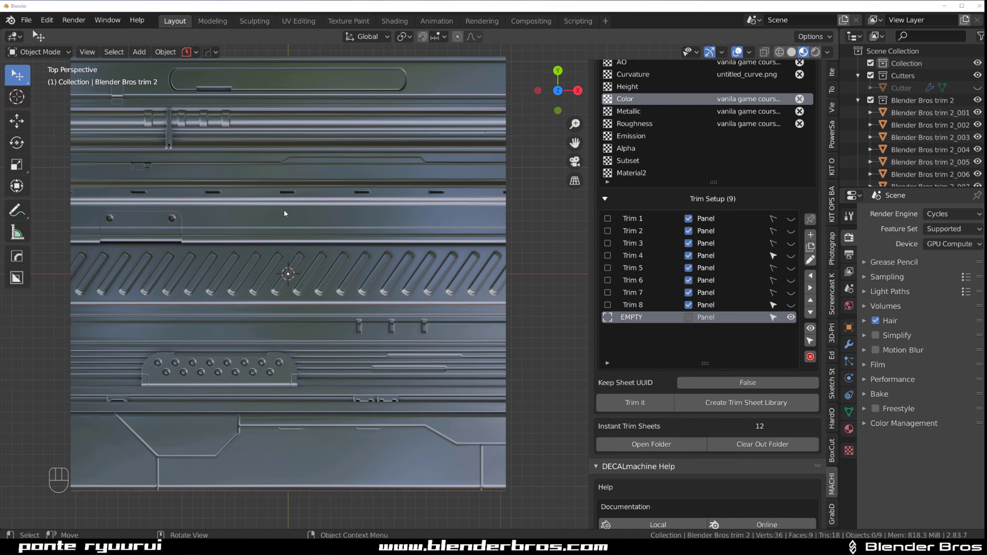
- Add a cylinder mesh and place it beside the trim sheet
scroll(301, 244, "down", 4)
middle_click_drag(301, 244, 239, 248)
key("shift+a")
mouse_move(292, 233)
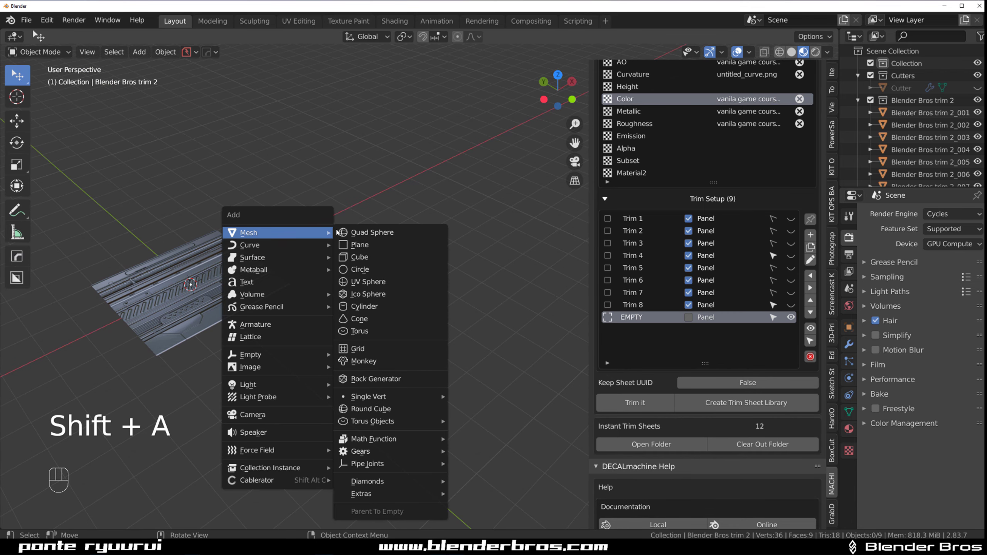
left_click(361, 307)
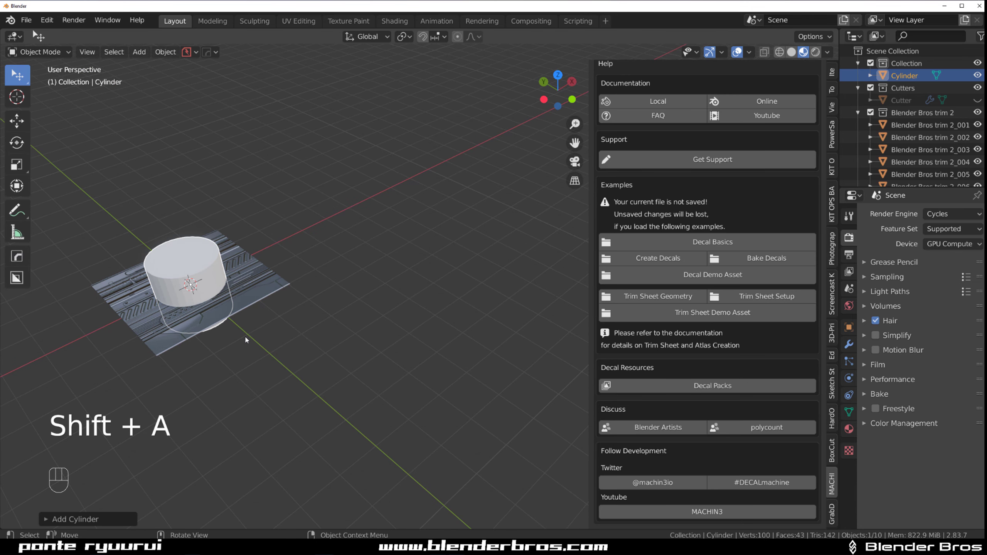
key("g")
left_click(441, 290)
- Cut an edge loop around the cylinder's middle and bevel it into a wide band covering about half the height
scroll(438, 282, "up", 5)
middle_click_drag(351, 271, 350, 374, "shift")
key("Tab")
key("ctrl+r")
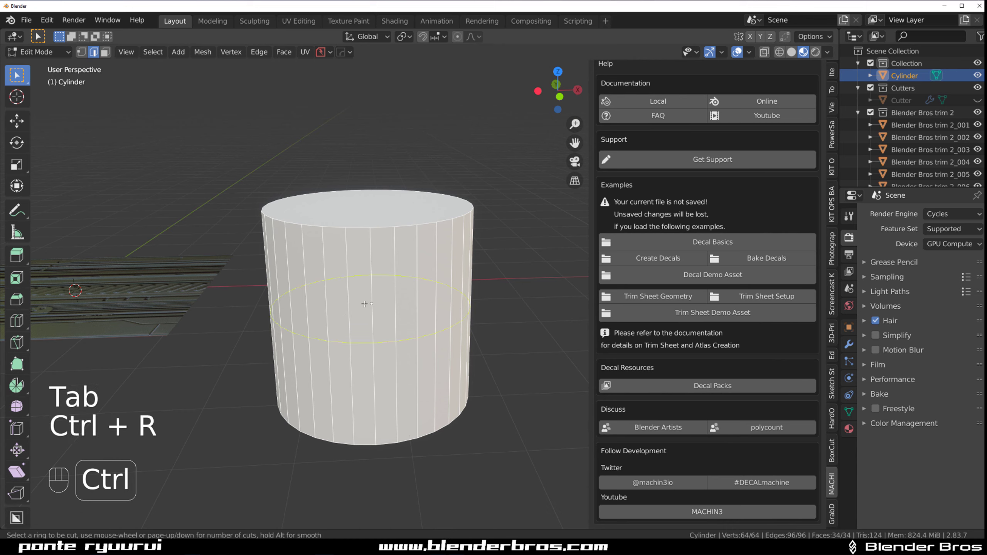
left_click(364, 304)
key("ctrl+b")
left_click(452, 319)
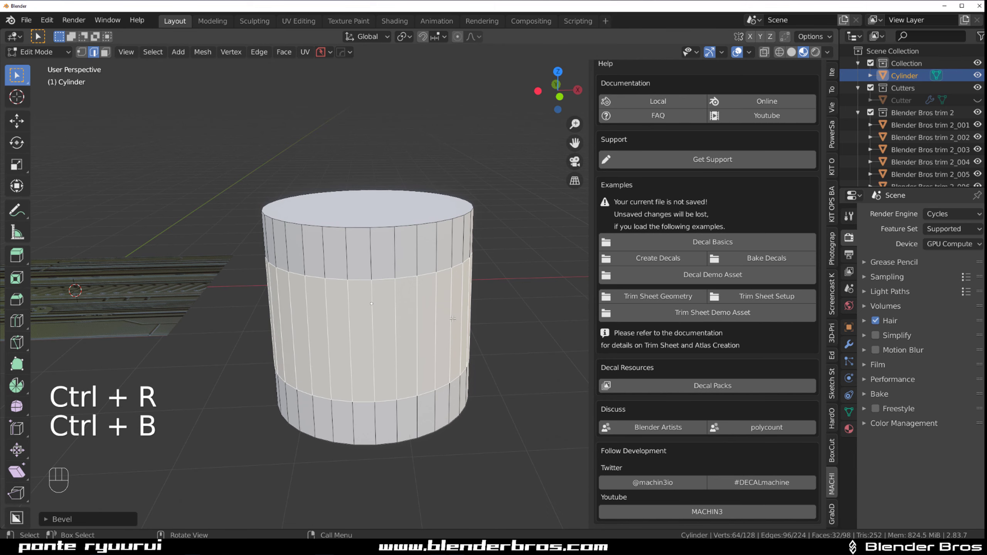
- Select the face loop of the cylinder's middle band and unwrap it to trim 004 of the BB trim 1 library
key("Tab")
left_click(402, 341, "alt")
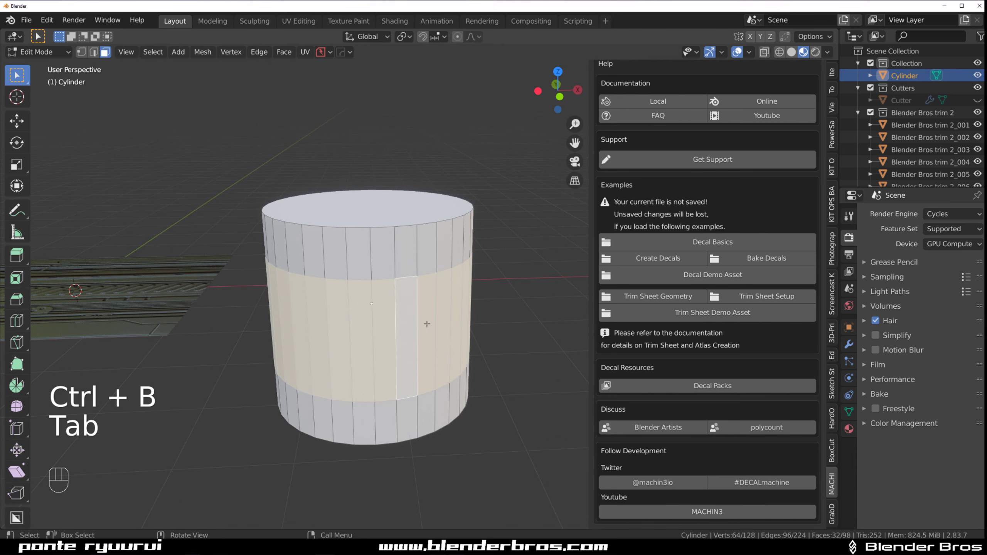
key("d")
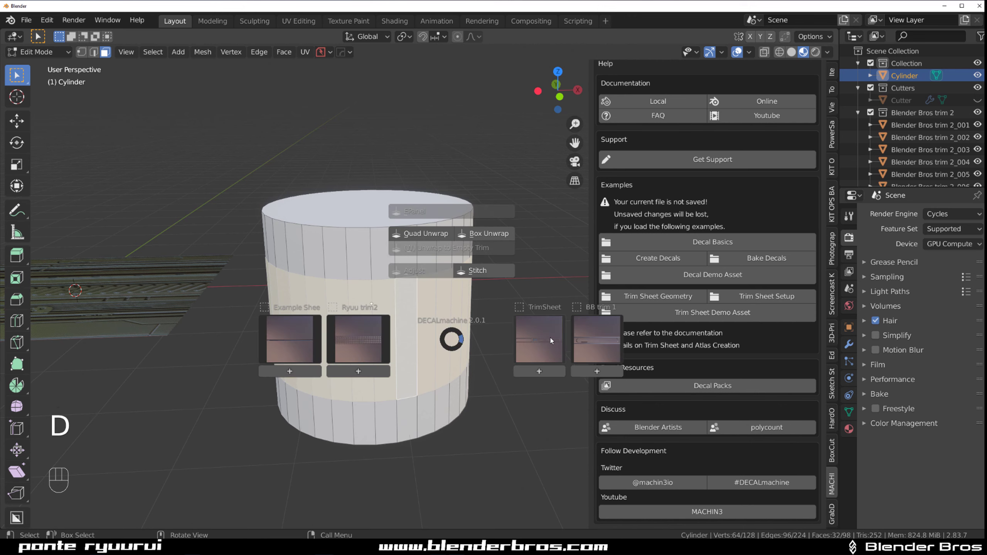
left_click(591, 344)
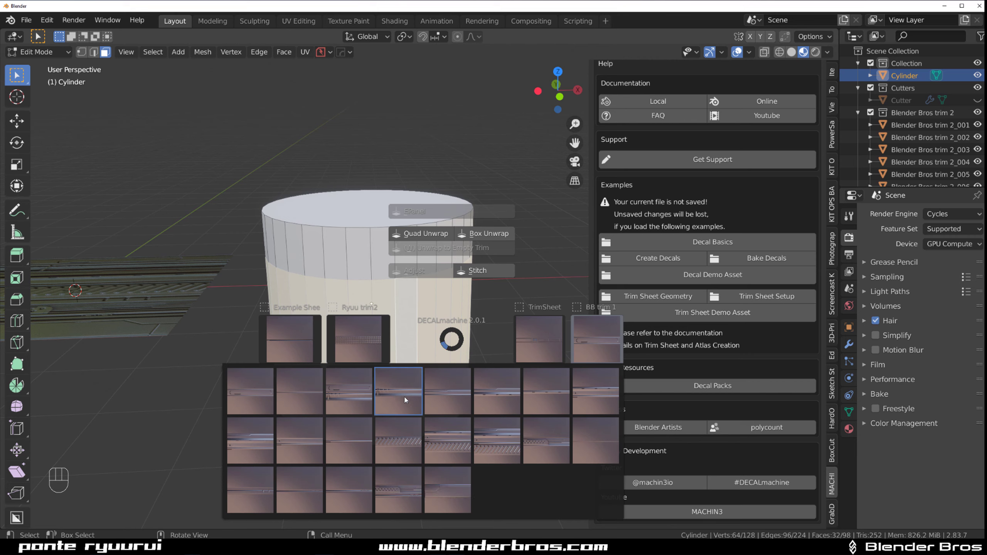
key("alt")
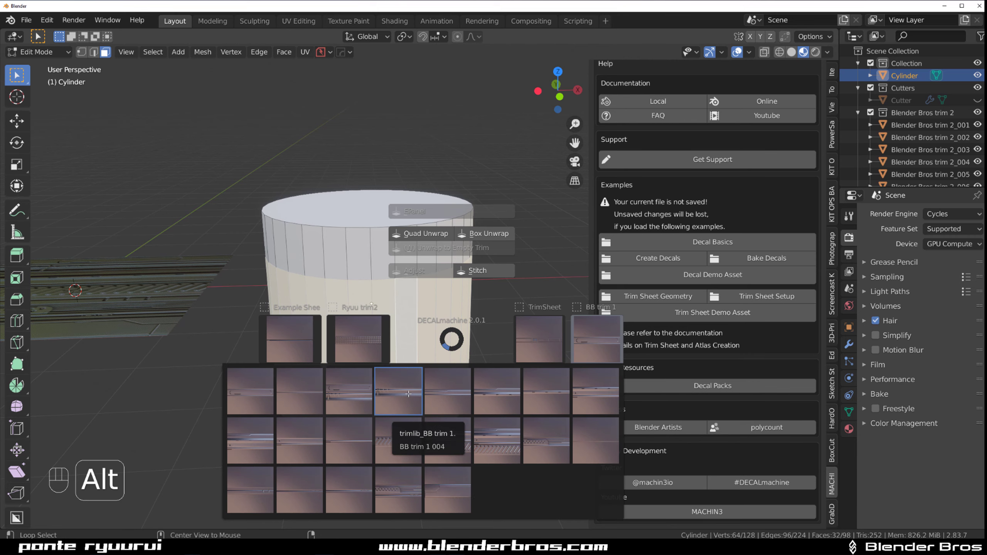
left_click(410, 383, "alt")
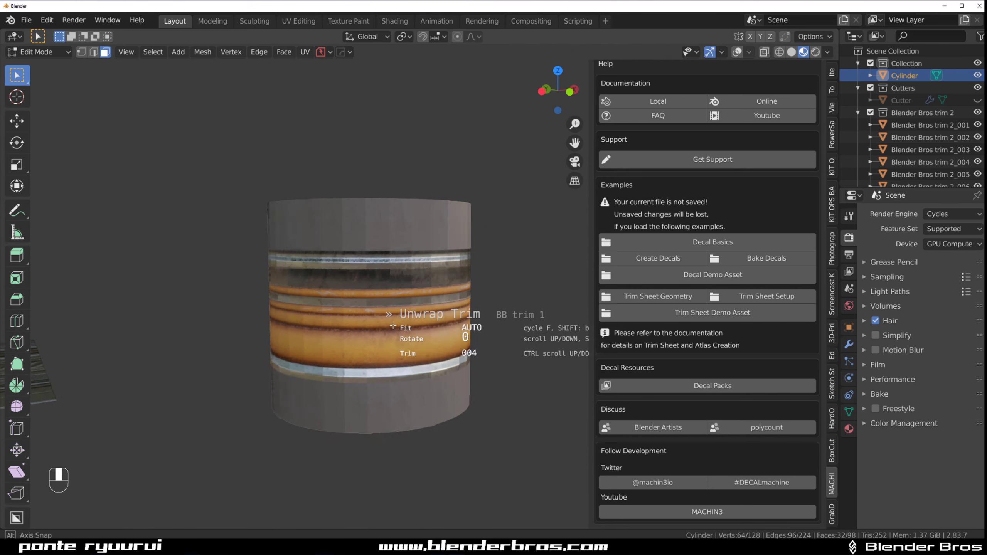
- Rotate the unwrapped trim by -180, cycle it to the silver metal trim with small slots and round holes, and accept the unwrap
scroll(401, 331, "up", 1)
scroll(398, 334, "down", 1)
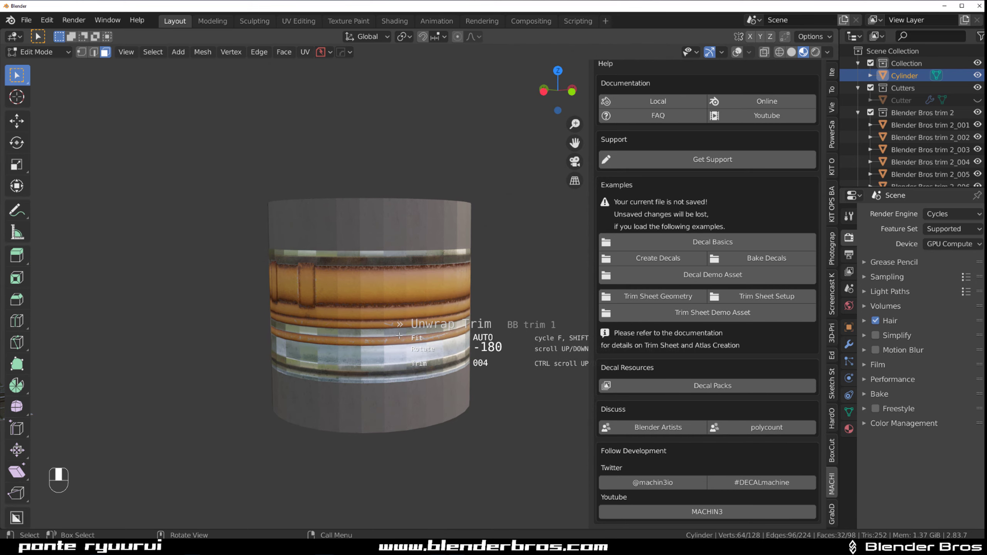
scroll(396, 339, "up", 2, "ctrl")
scroll(395, 351, "down", 2, "ctrl")
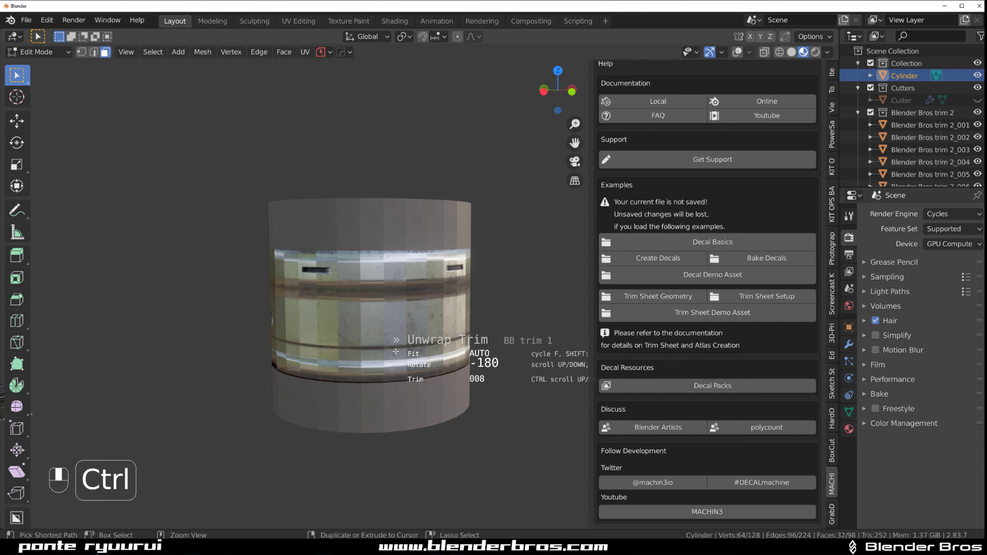
left_click(395, 355)
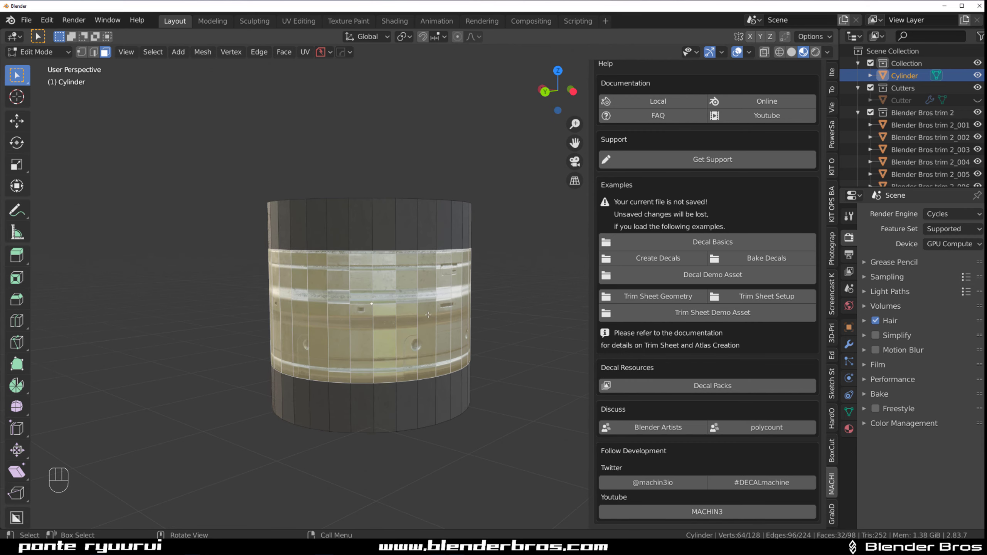
- Return the cylinder to Object Mode and add a HardOps Bevel to it
key("Tab")
scroll(396, 279, "up", 3)
middle_click_drag(412, 294, 387, 284)
scroll(392, 288, "up", 1)
key("q")
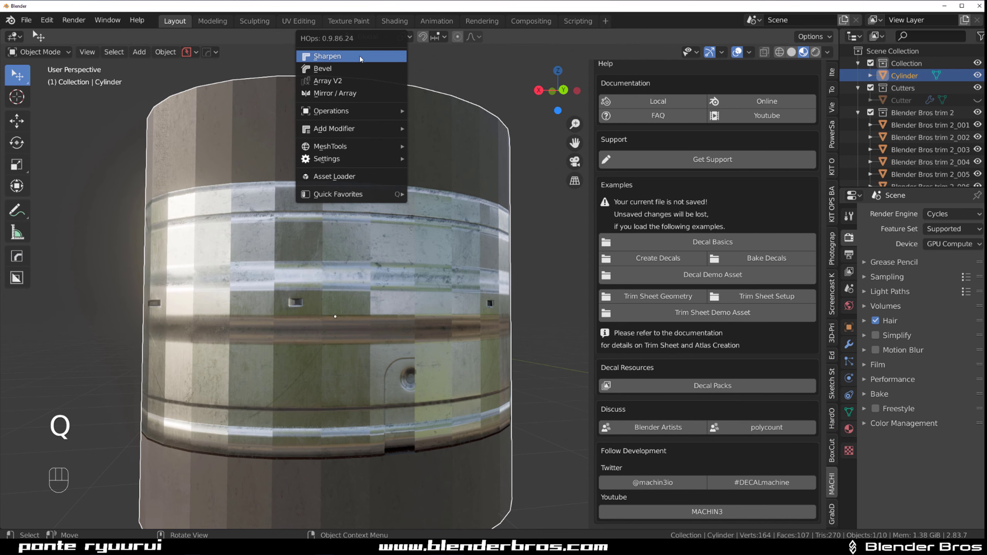
left_click(353, 69)
left_click(353, 457)
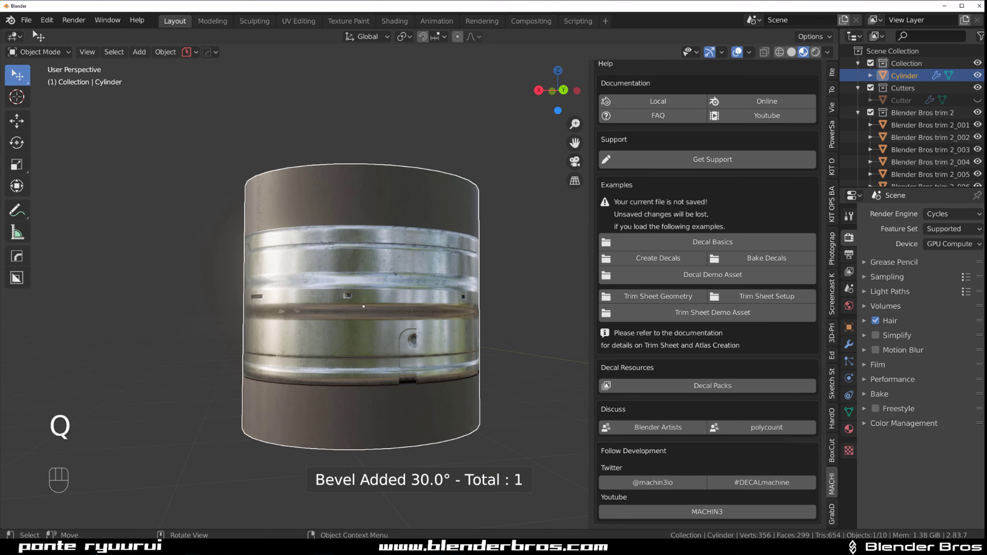
- Examine the trim band close up around the cylinder, checking its slots, round holes and borders
middle_click_drag(277, 249, 435, 247)
scroll(425, 268, "up", 3)
middle_click_drag(345, 275, 153, 311)
scroll(211, 348, "down", 7)
middle_click_drag(360, 358, 323, 209, "shift")
middle_click_drag(262, 235, 402, 315, "shift")
scroll(438, 330, "up", 7)
middle_click_drag(405, 359, 392, 248)
scroll(397, 299, "up", 2)
middle_click_drag(359, 364, 339, 304)
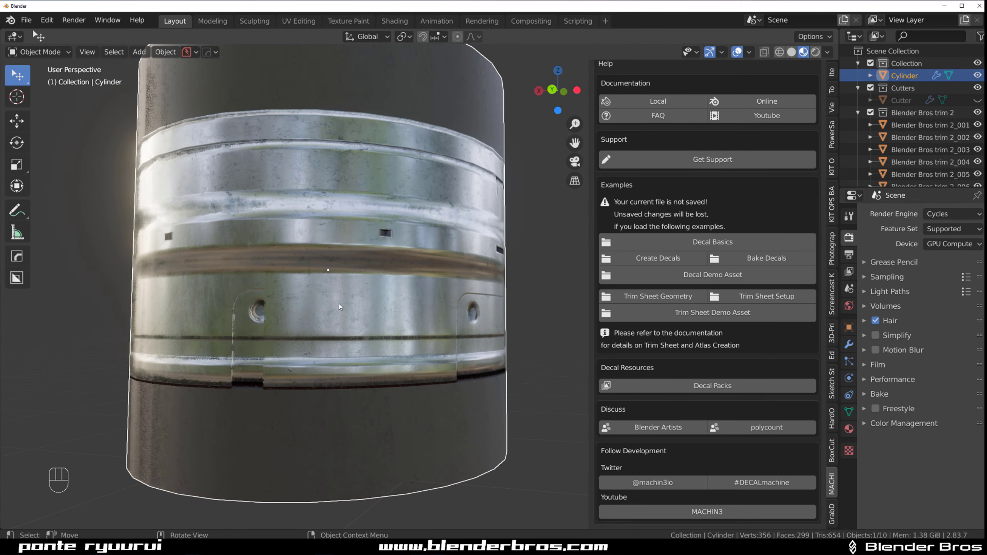
mouse_move(264, 342)
middle_mouse_down()
mouse_move(327, 330)
mouse_move(263, 327)
middle_mouse_up()
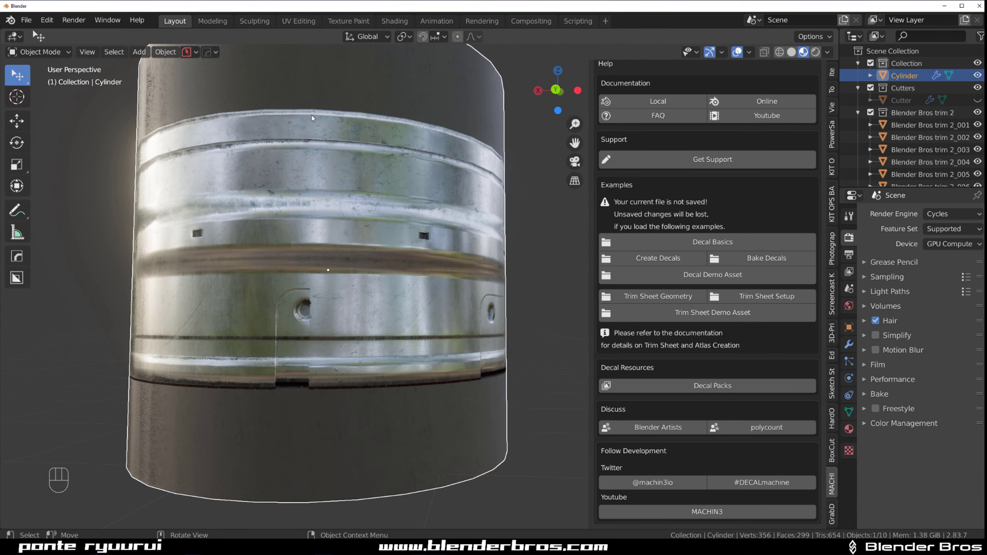
- Inspect the whole cylinder from below and above, and compare it with the trim sheet behind it
scroll(350, 333, "down", 3)
middle_click_drag(383, 304, 343, 284)
middle_click_drag(339, 325, 390, 268)
scroll(384, 248, "up", 2)
scroll(330, 324, "down", 4)
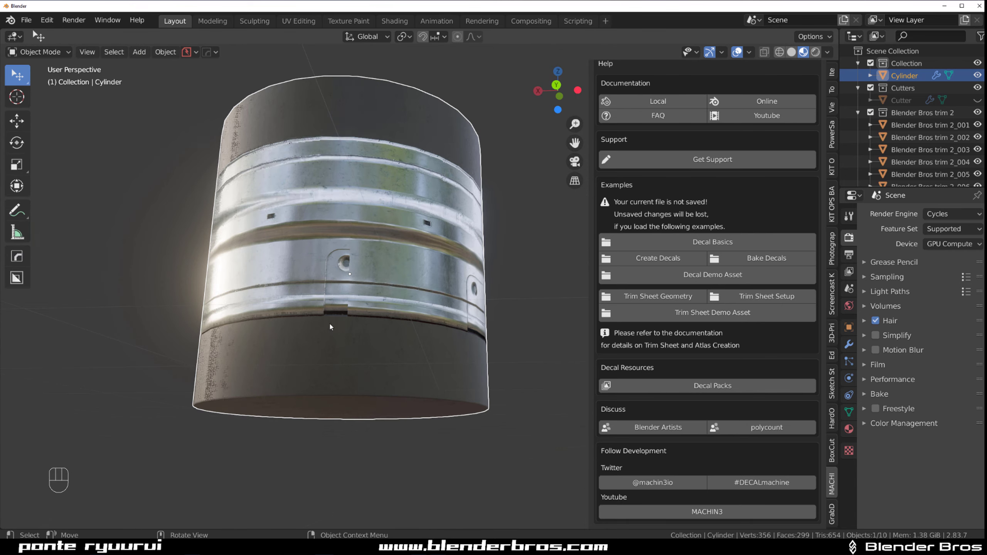
mouse_move(330, 324)
middle_mouse_down()
mouse_move(429, 286)
mouse_move(442, 305)
mouse_move(311, 319)
middle_mouse_up()
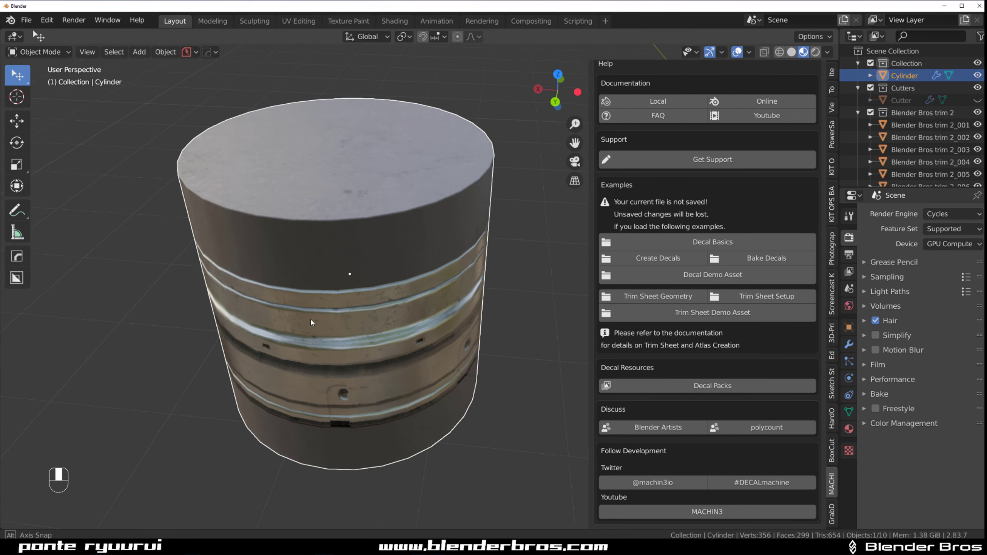
scroll(311, 319, "down", 4)
scroll(350, 317, "up", 3)
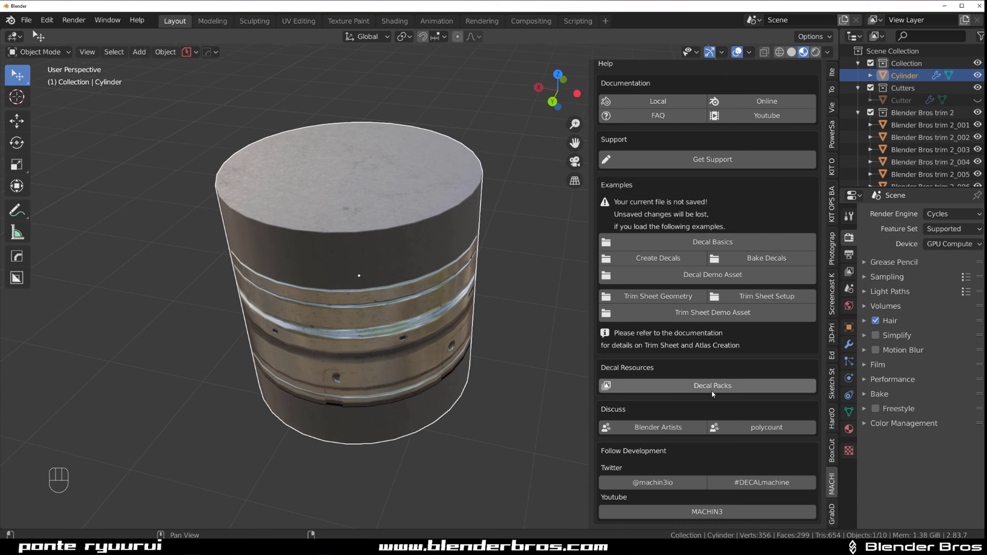
middle_click_drag(420, 312, 472, 287)
scroll(364, 319, "down", 3)
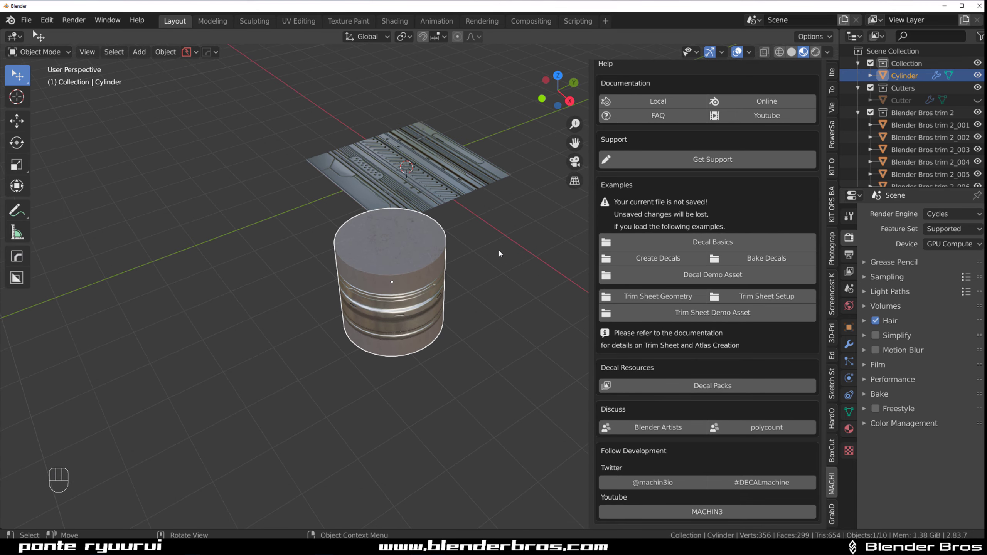
middle_click_drag(463, 247, 455, 313, "shift")
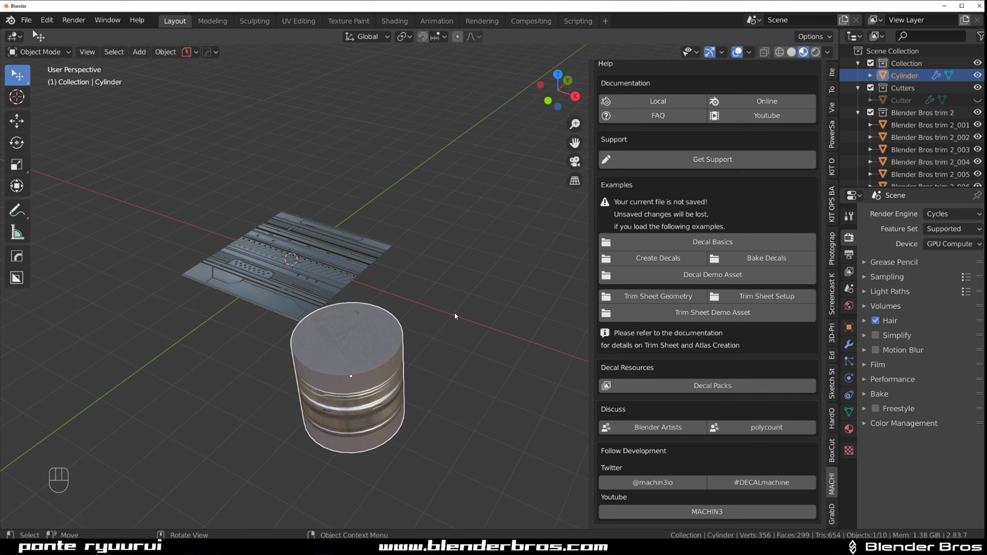